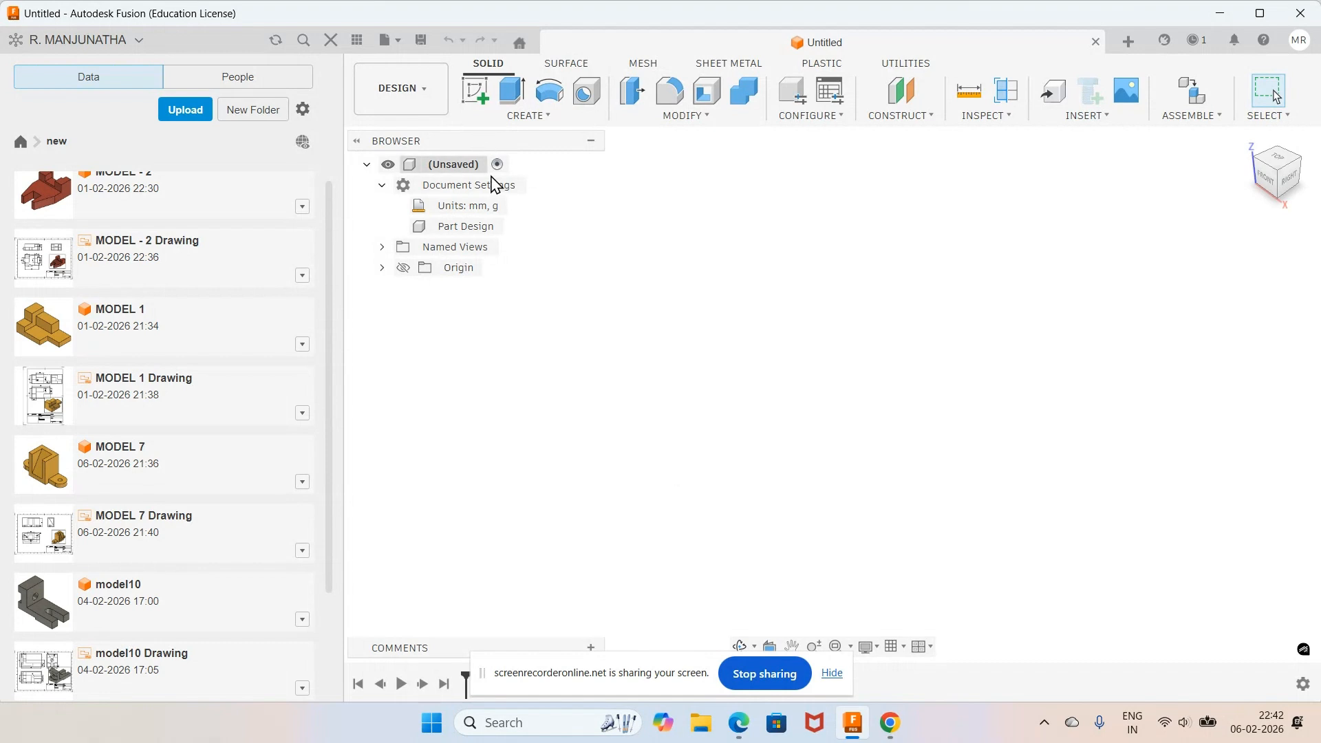
Convert the new design's type from Part to Hybrid
left_click(512, 226)
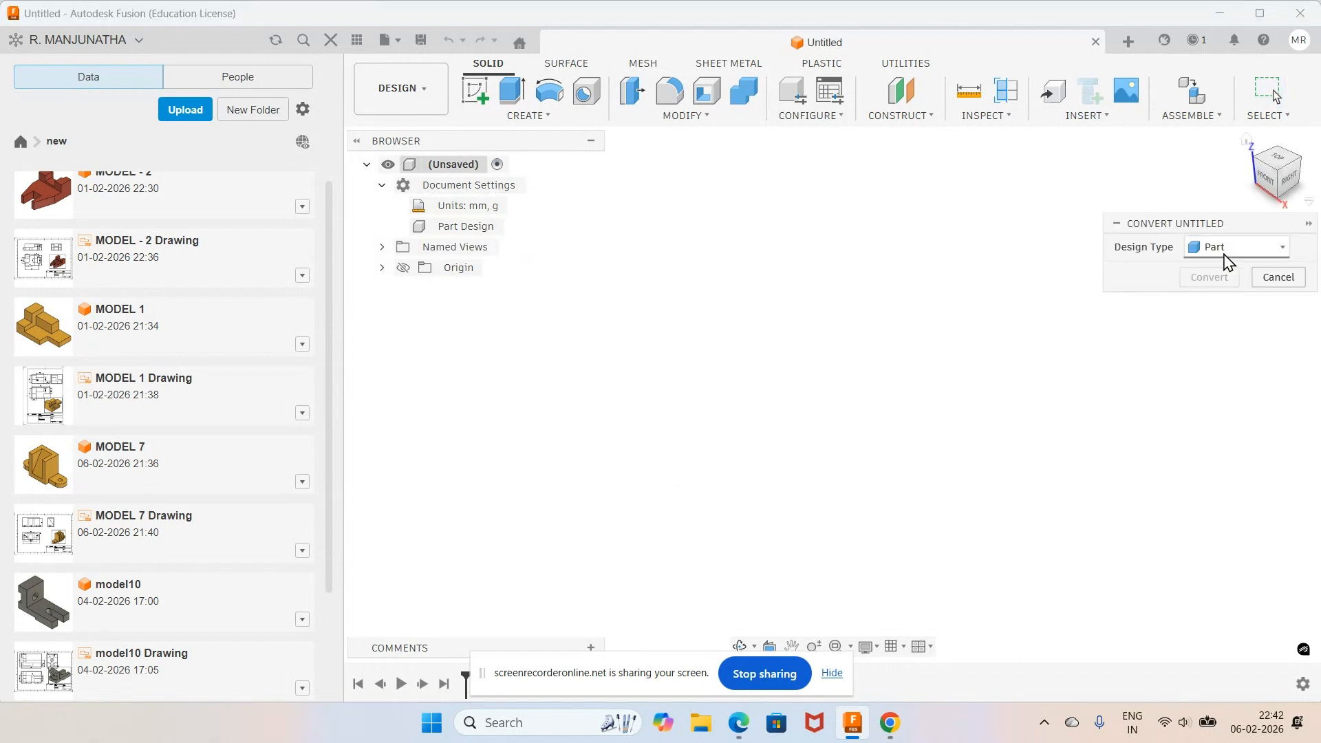
left_click(1228, 252)
left_click(1196, 317)
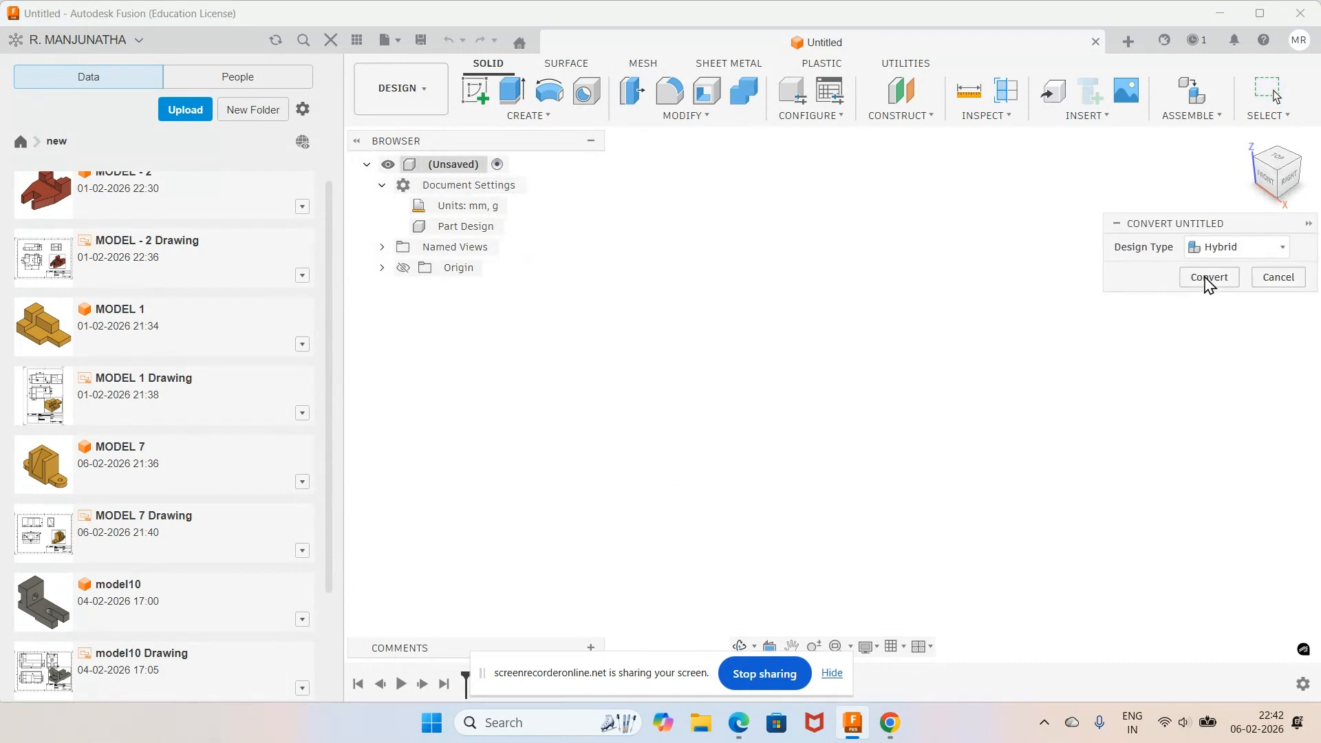
left_click(1208, 281)
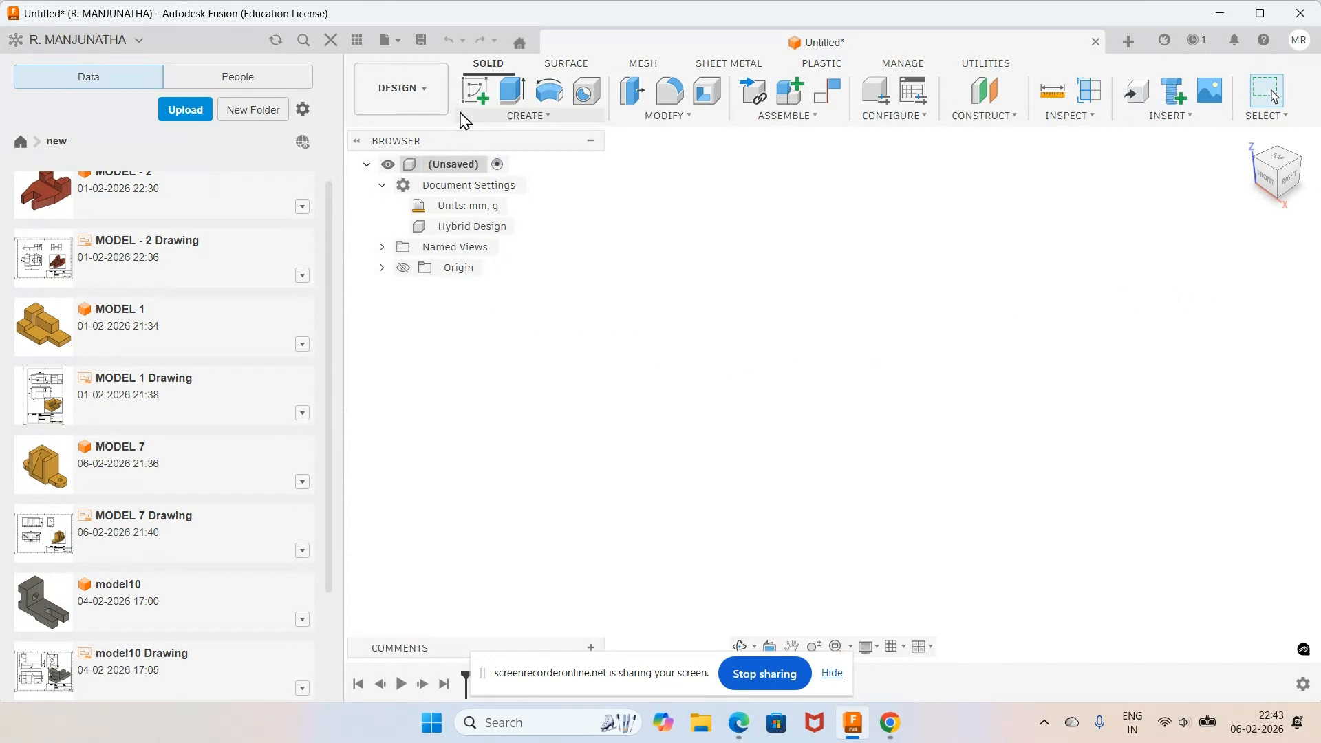
Start a sketch on the horizontal XY origin plane and check the base dimensions in the Training Work Book PDF
left_click(474, 90)
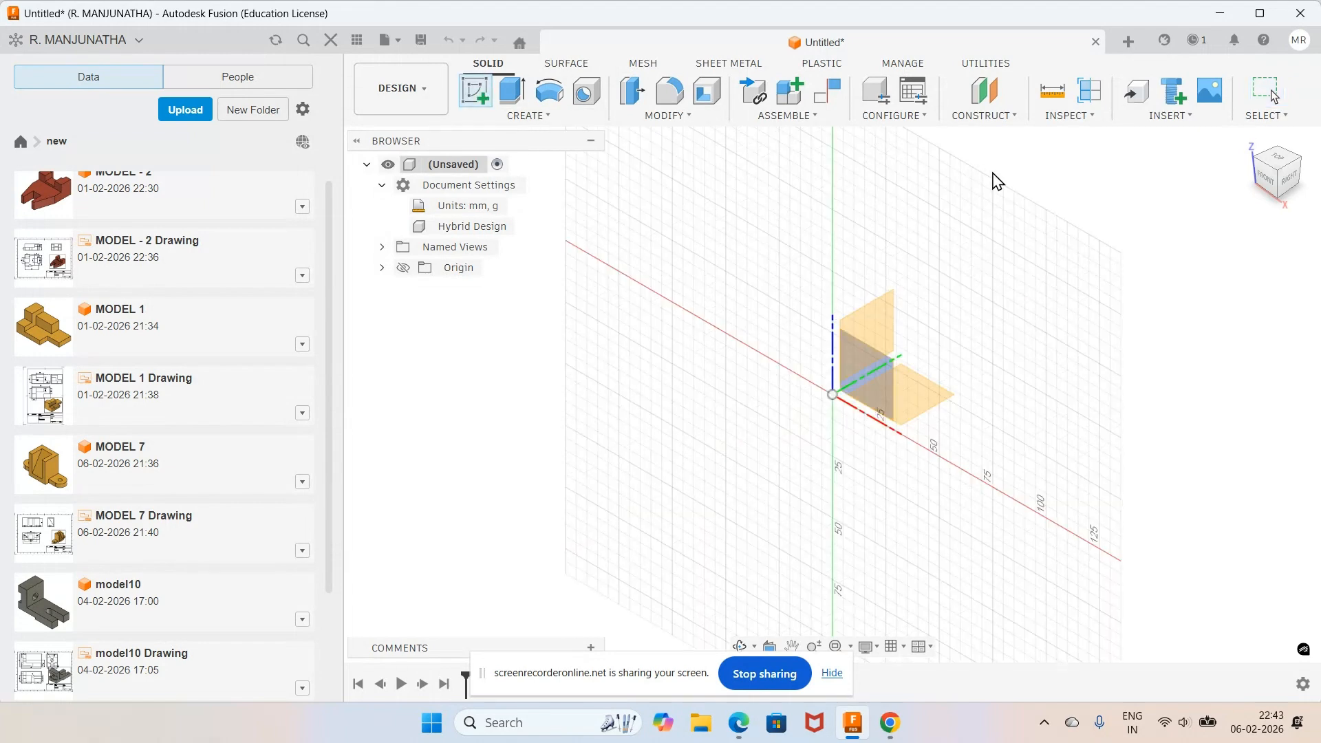
left_click(945, 399)
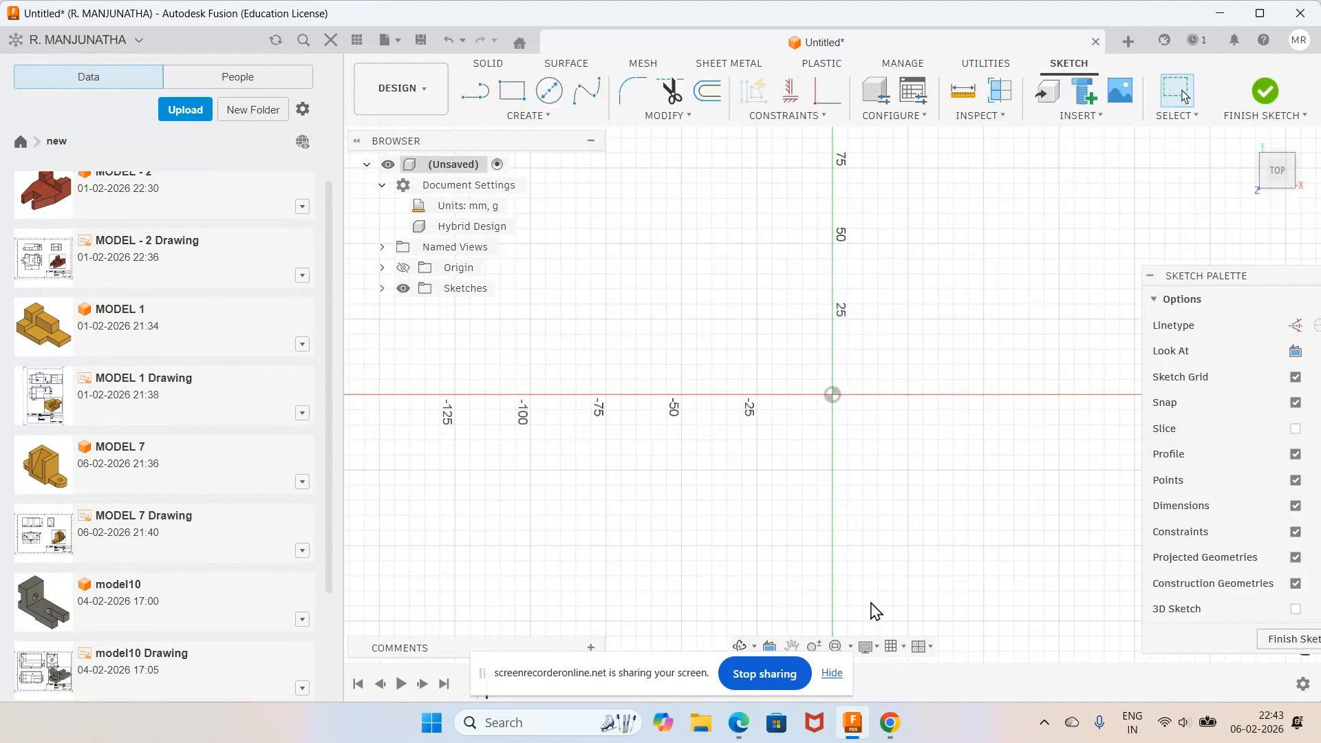
left_click(741, 724)
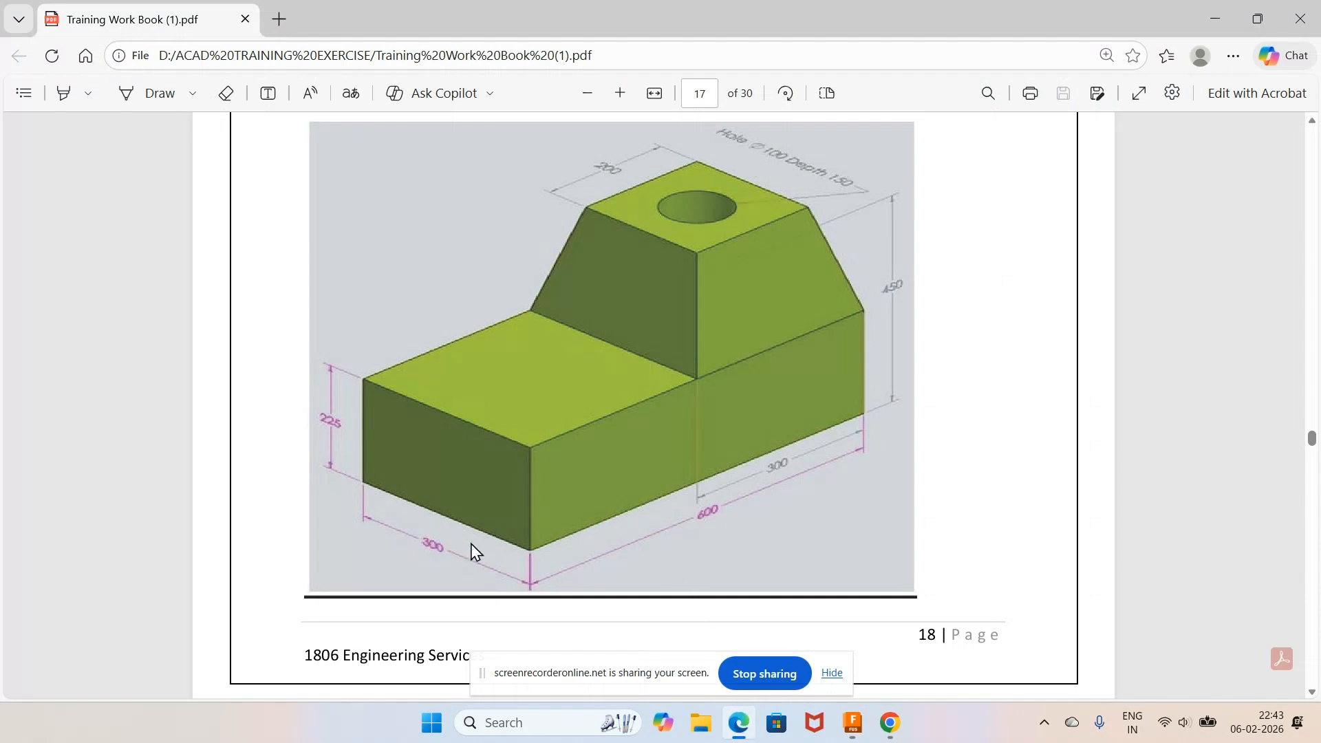
left_click(851, 722)
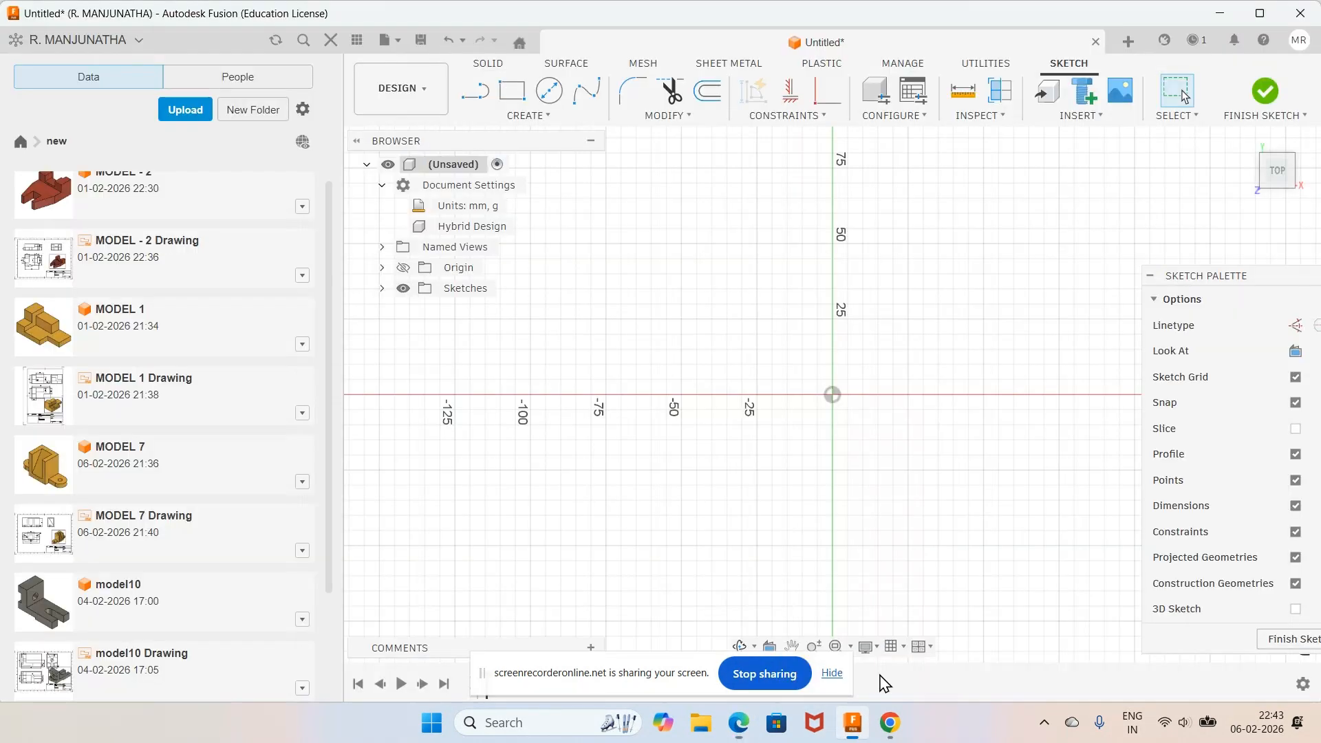
Sketch a center rectangle about 150 mm long and 60 mm wide, centred on the origin
left_click(544, 116)
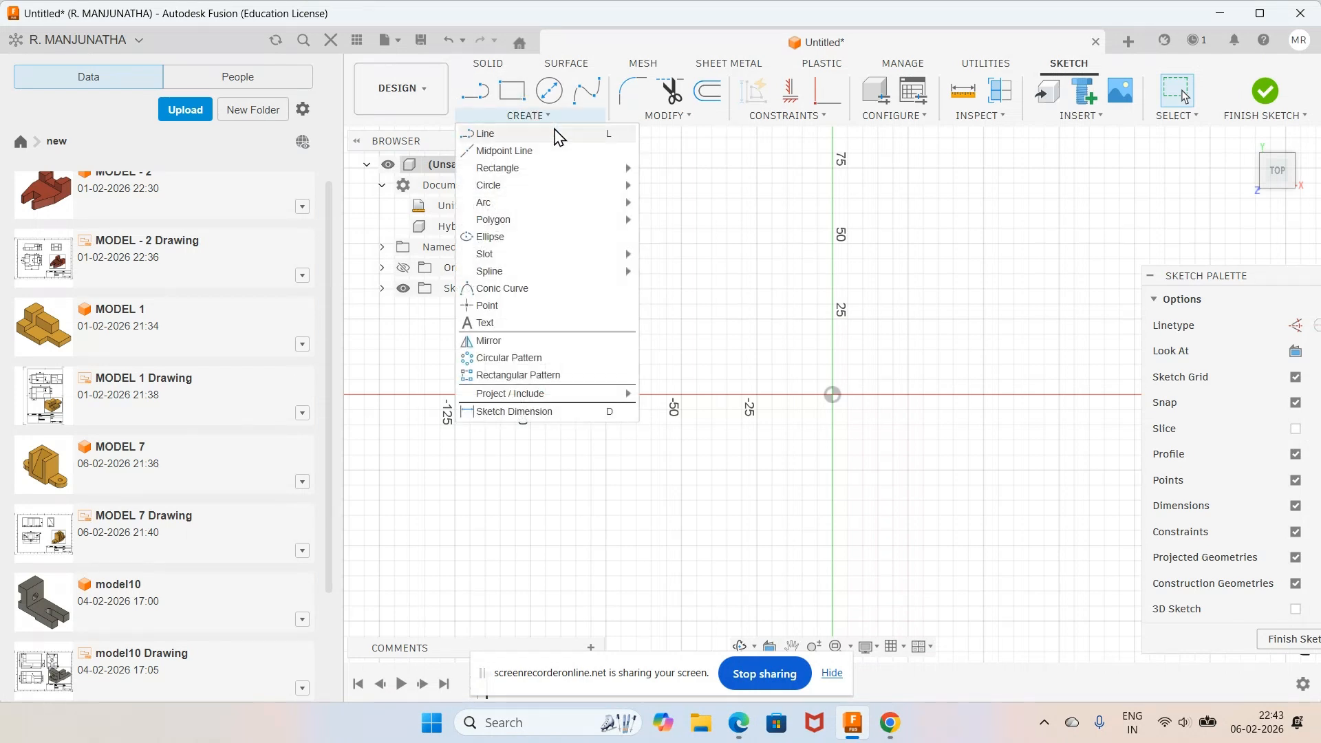
mouse_move(606, 168)
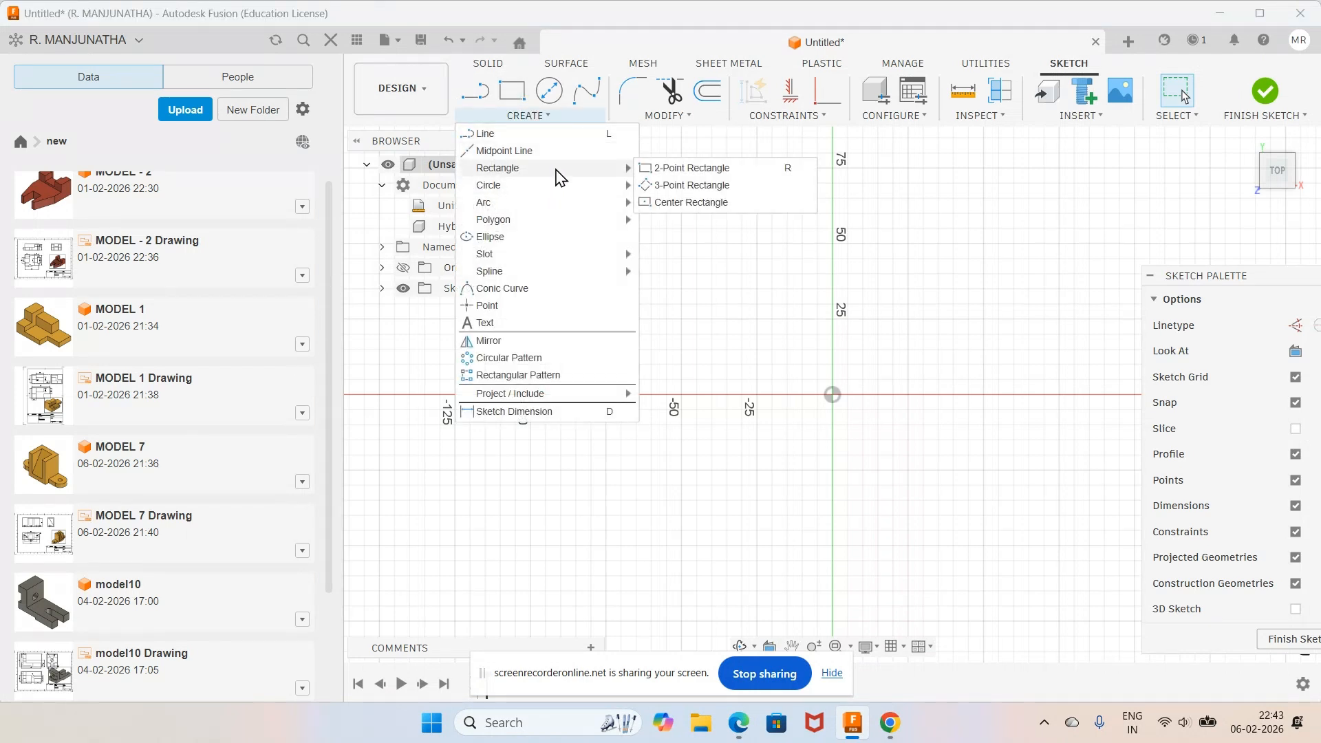
left_click(691, 202)
left_click(833, 394)
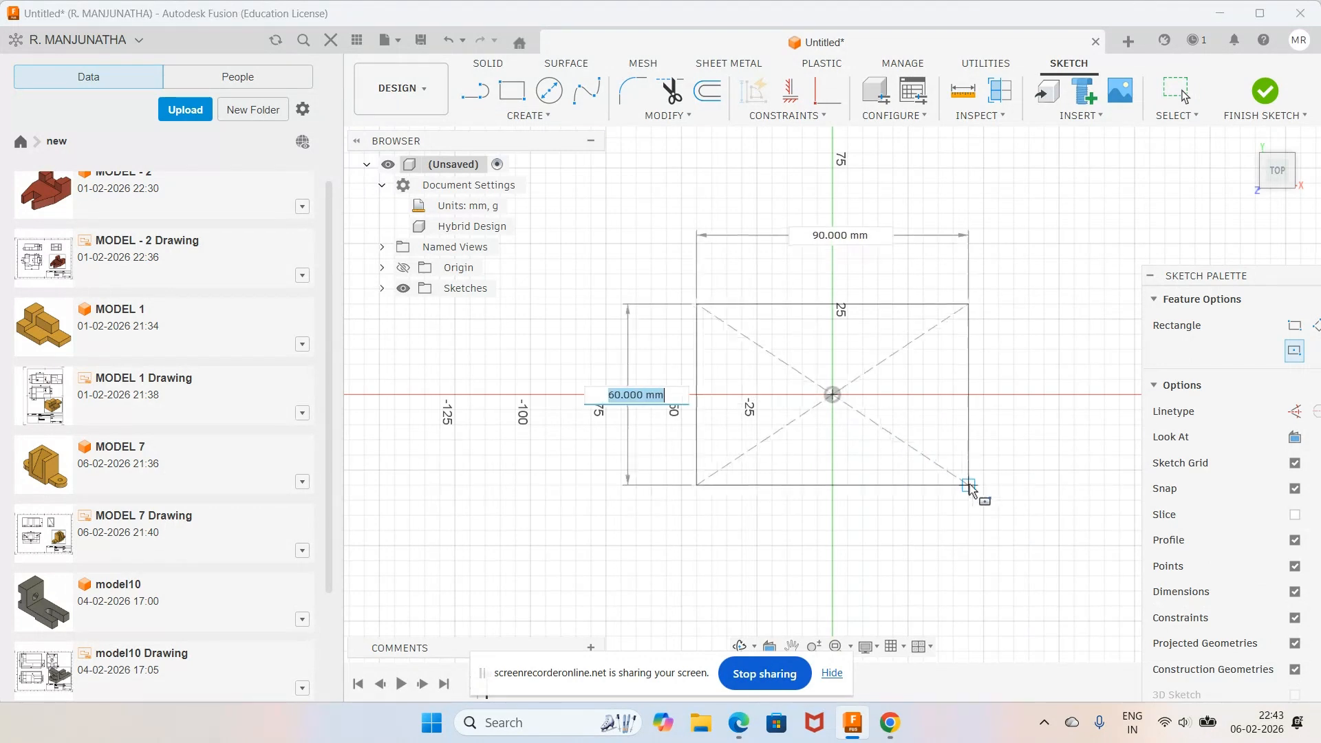
left_click(1059, 485)
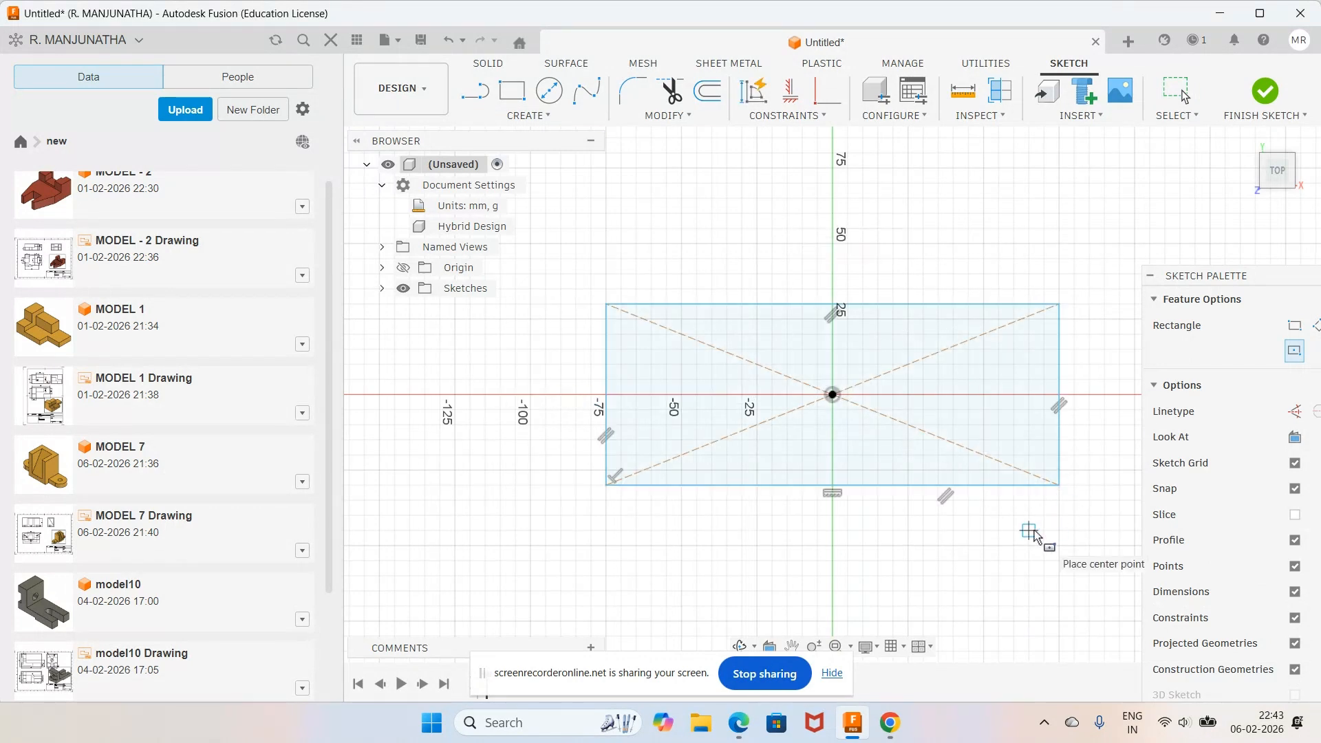
Dimension the rectangle's long edge to 600 mm and fit the sketch in view
key("d")
left_click(871, 485)
left_click(888, 530)
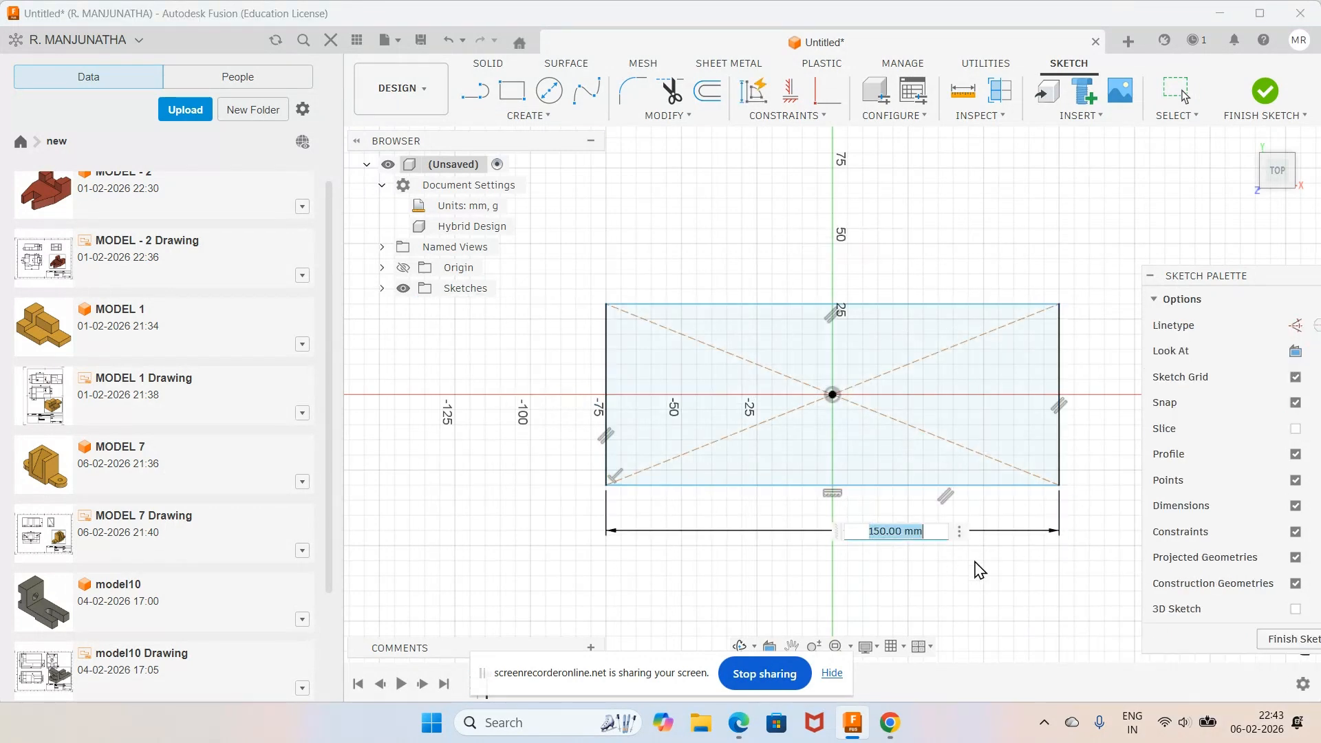
type("600")
key("Return")
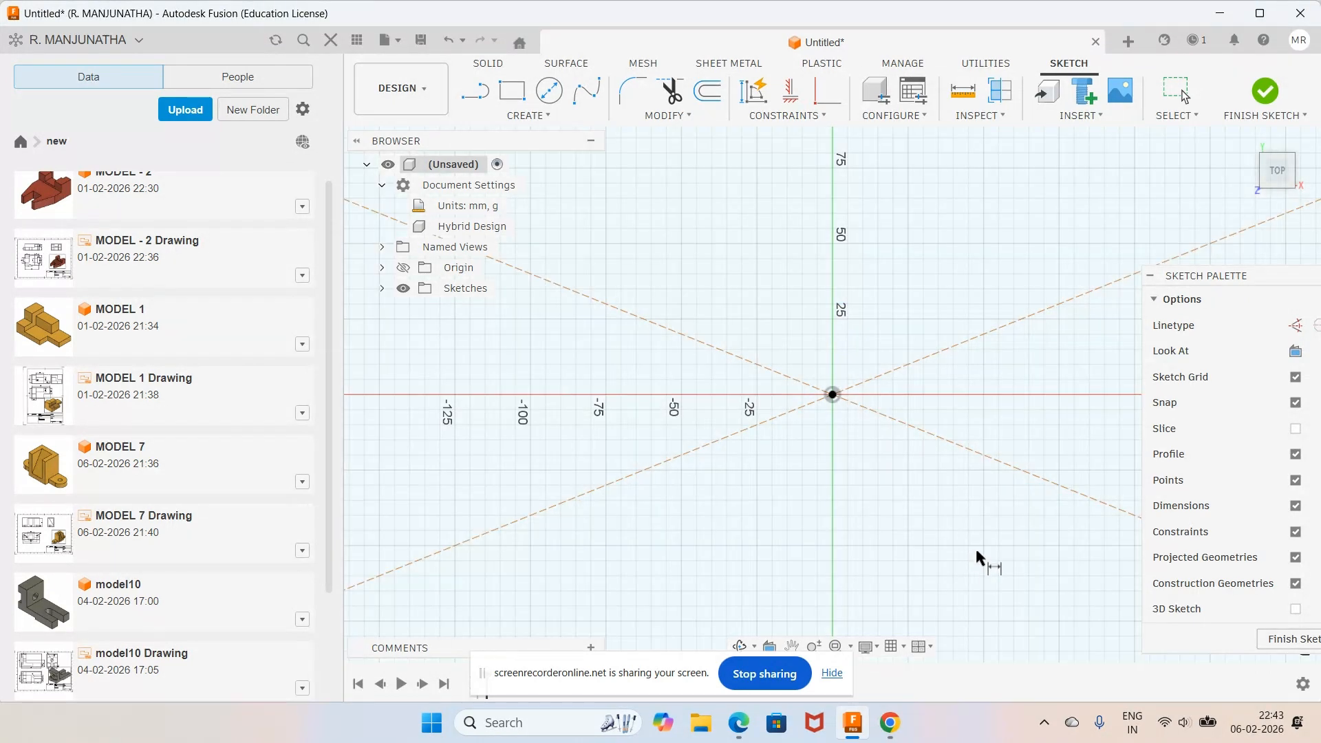
left_click(835, 645)
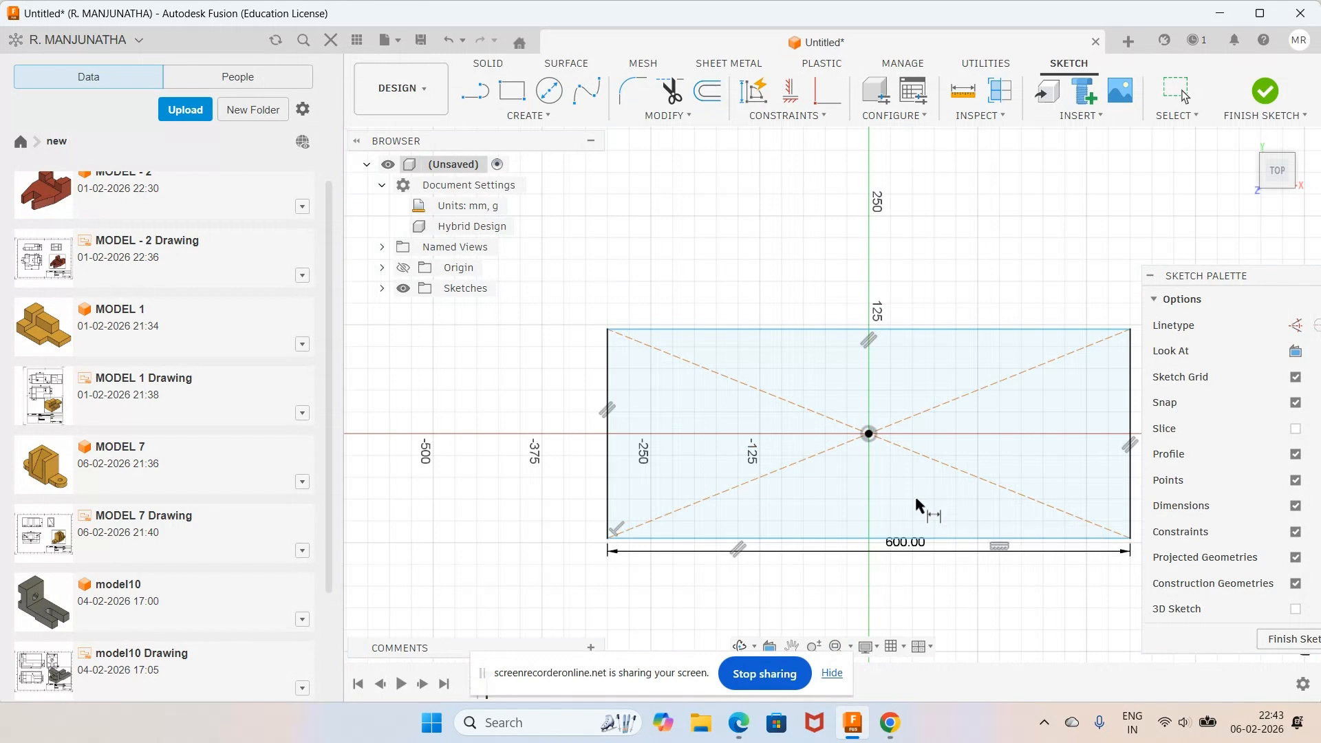
Dimension the rectangle's short edge to 300 mm
left_click(607, 421)
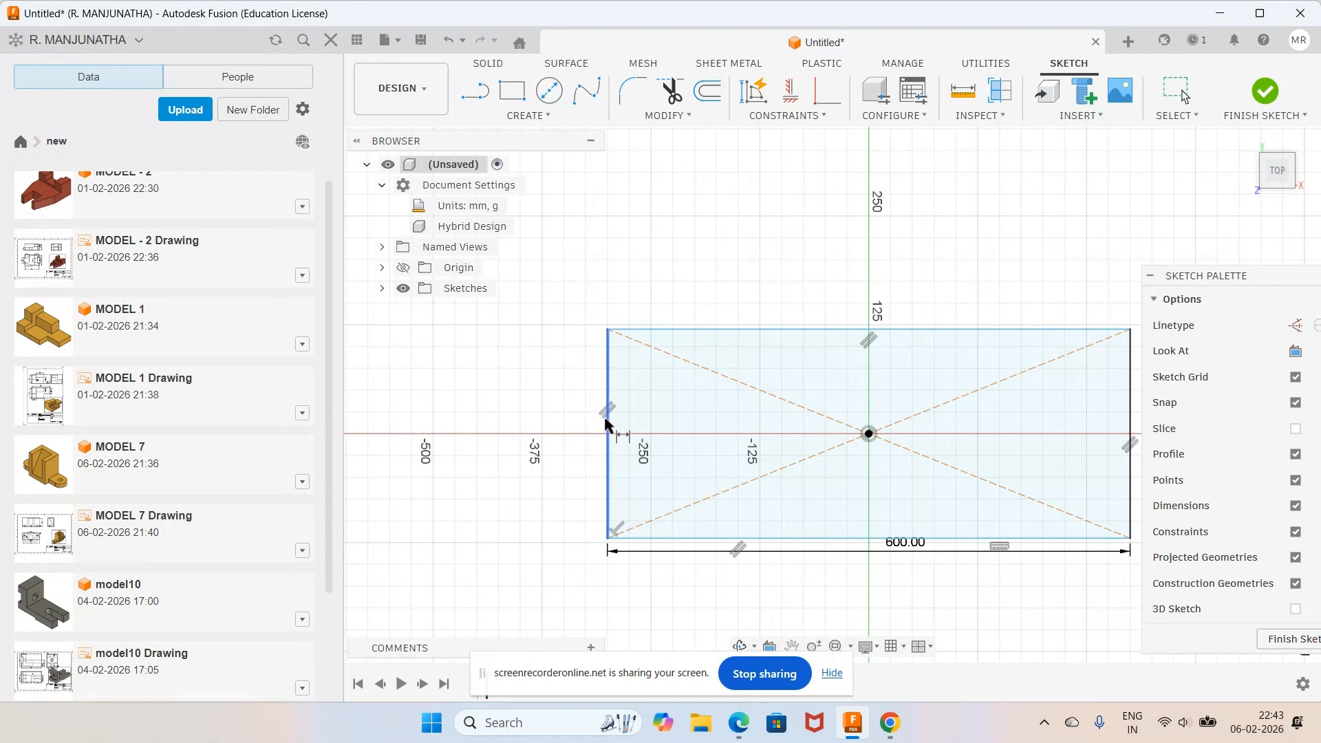
left_click(540, 423)
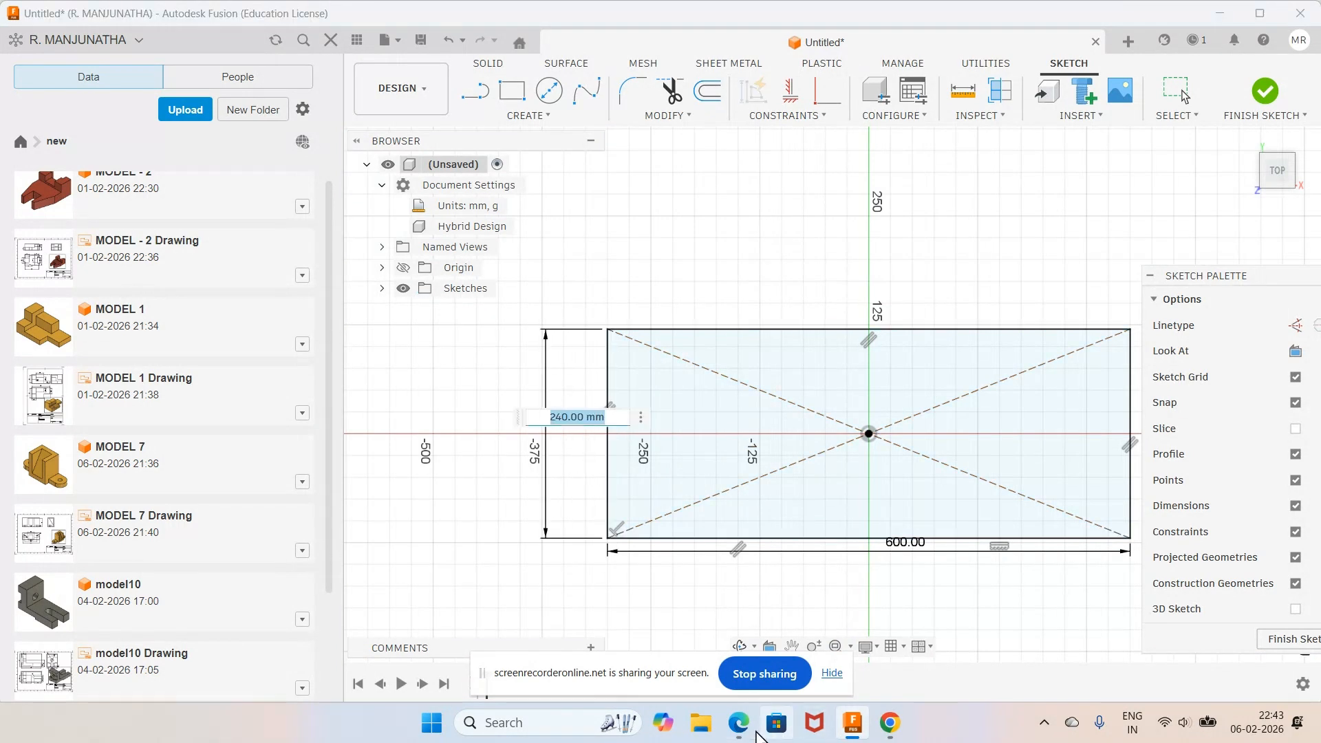
left_click(738, 722)
left_click(739, 722)
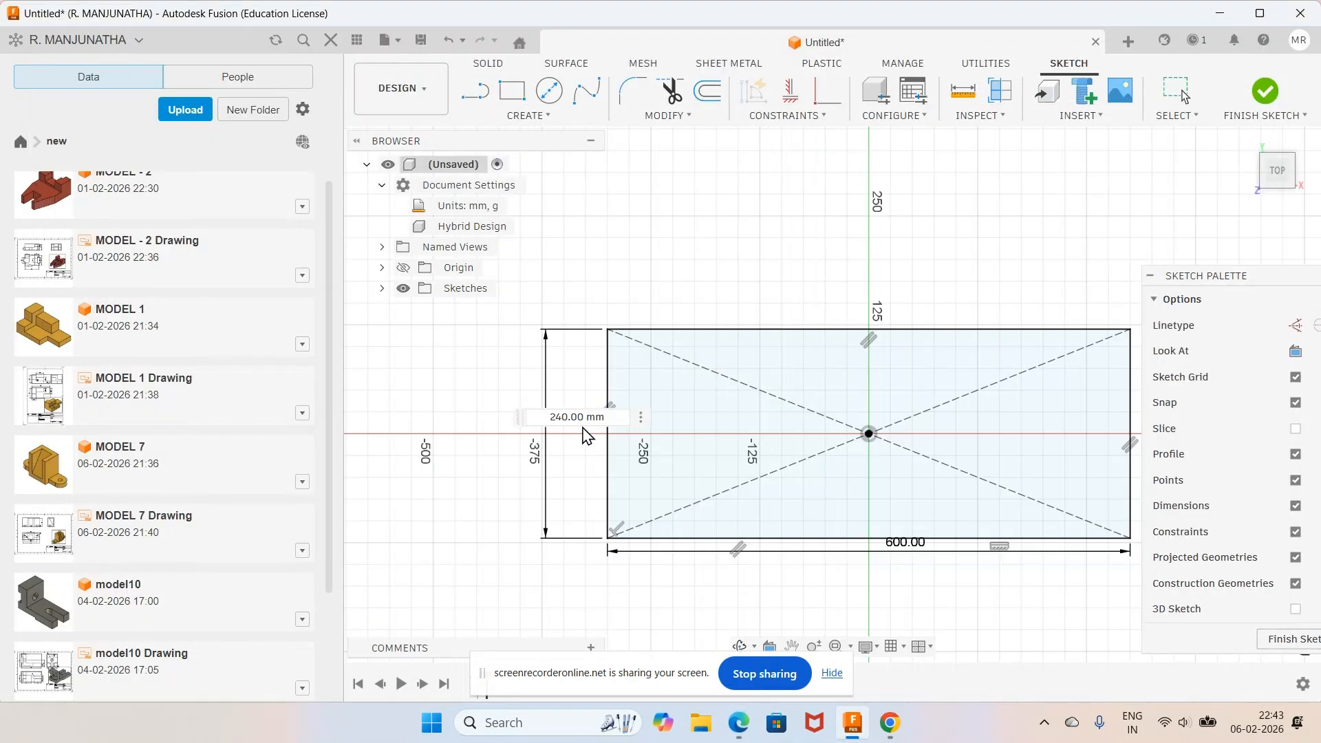
type("3")
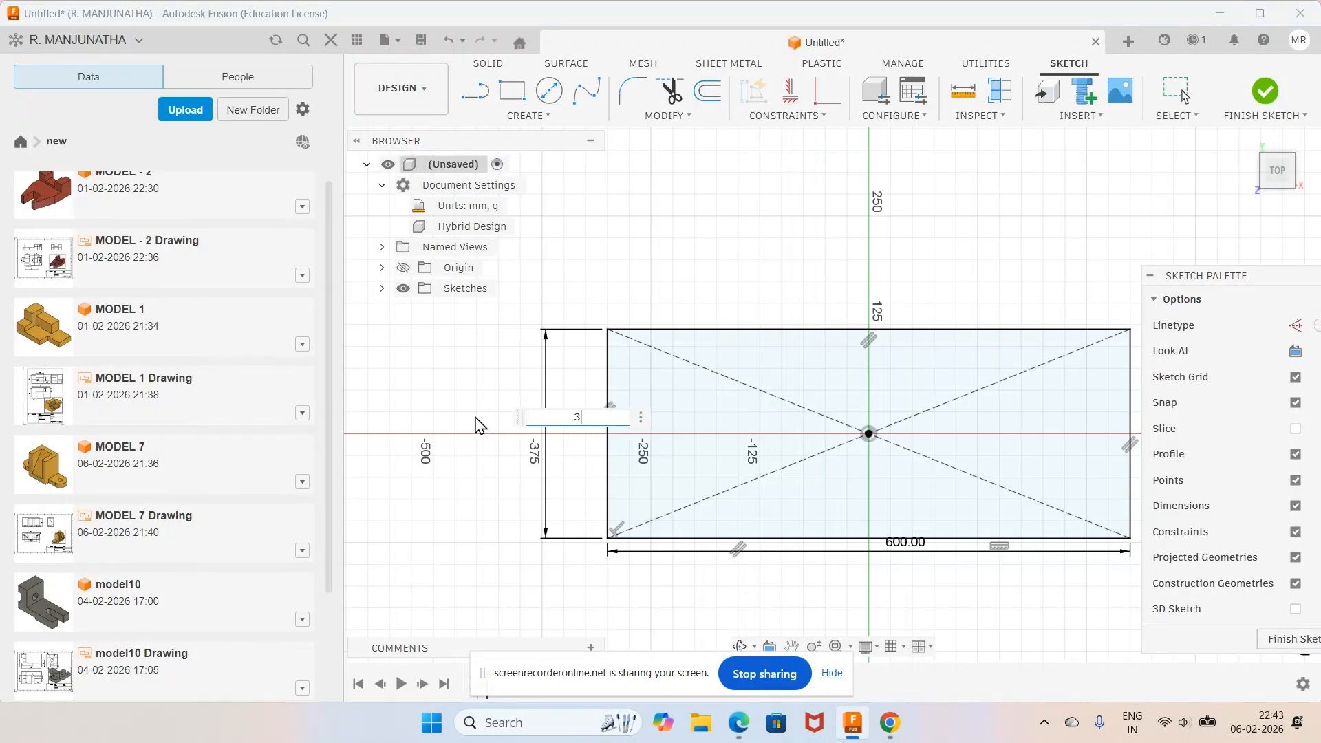
type("00")
key("Return")
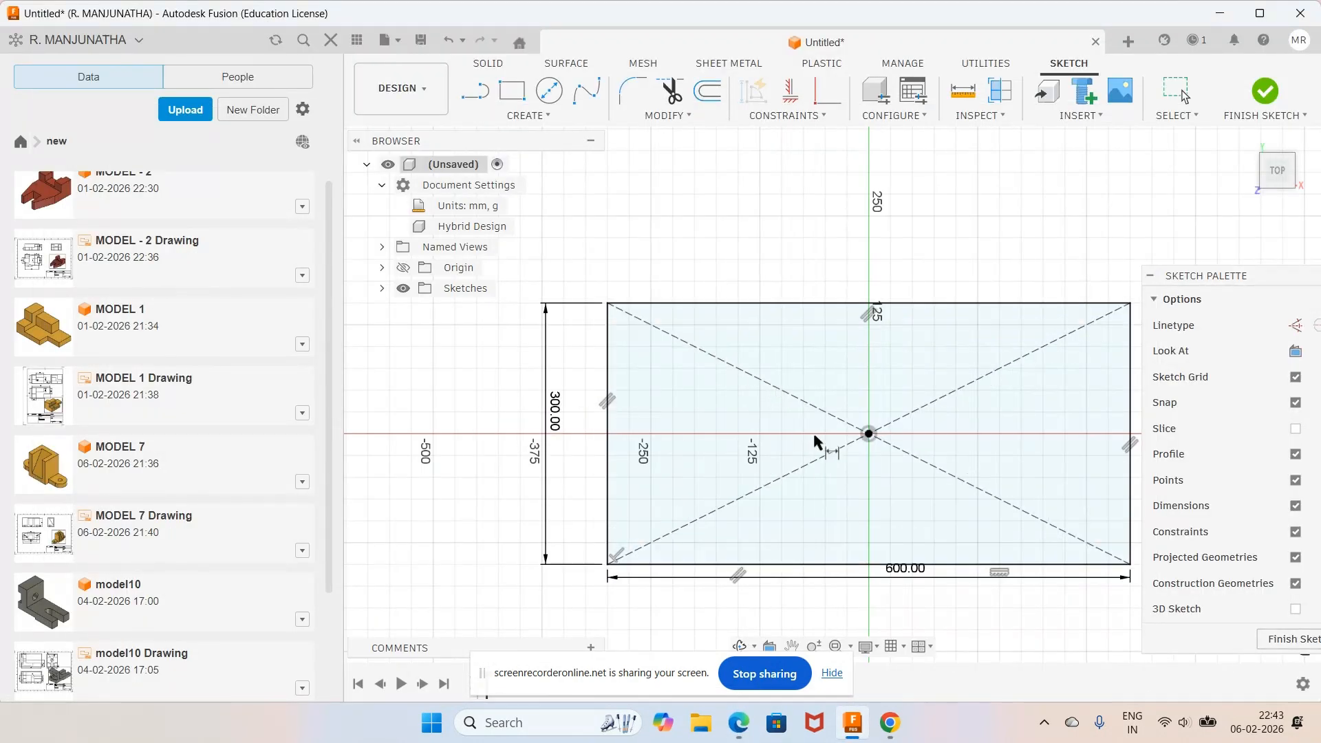
Finish the sketch and extrude the rectangle upward 225 mm as a new body
left_click(832, 673)
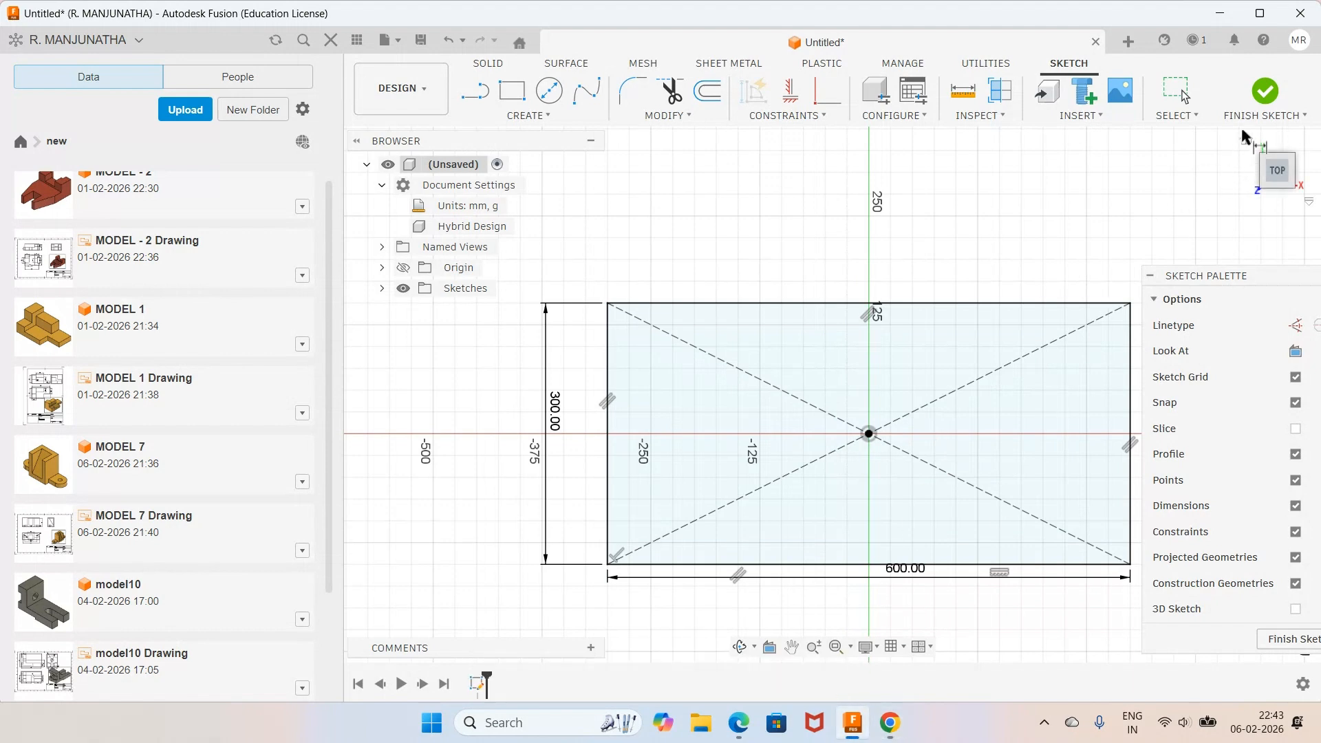
left_click(1266, 91)
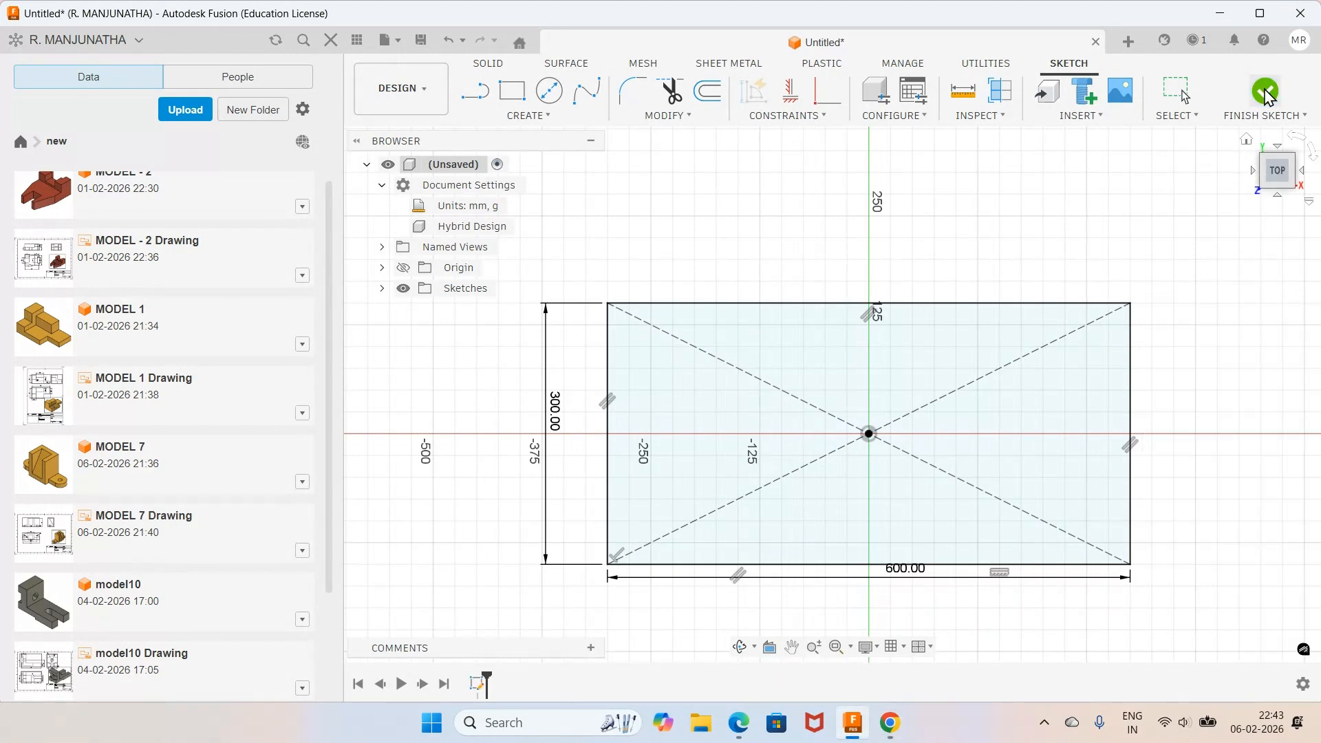
left_click(1246, 140)
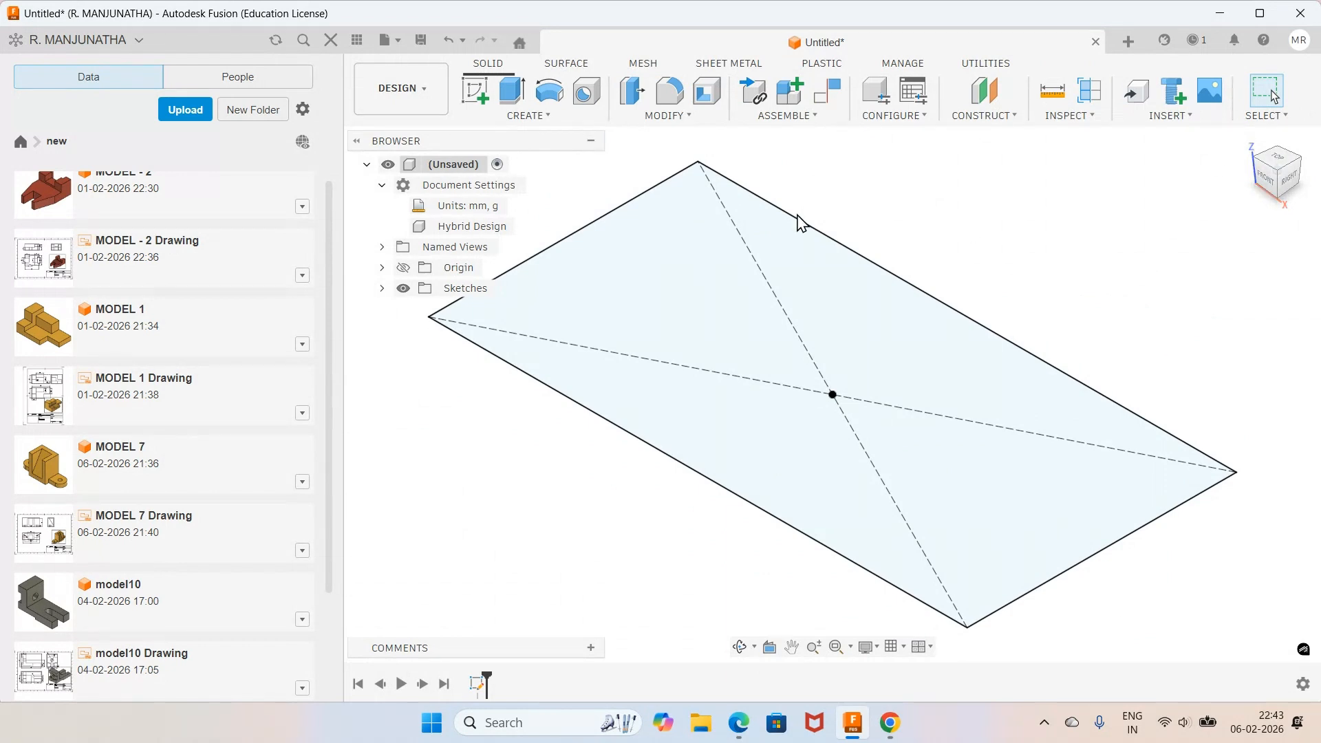
left_click(513, 96)
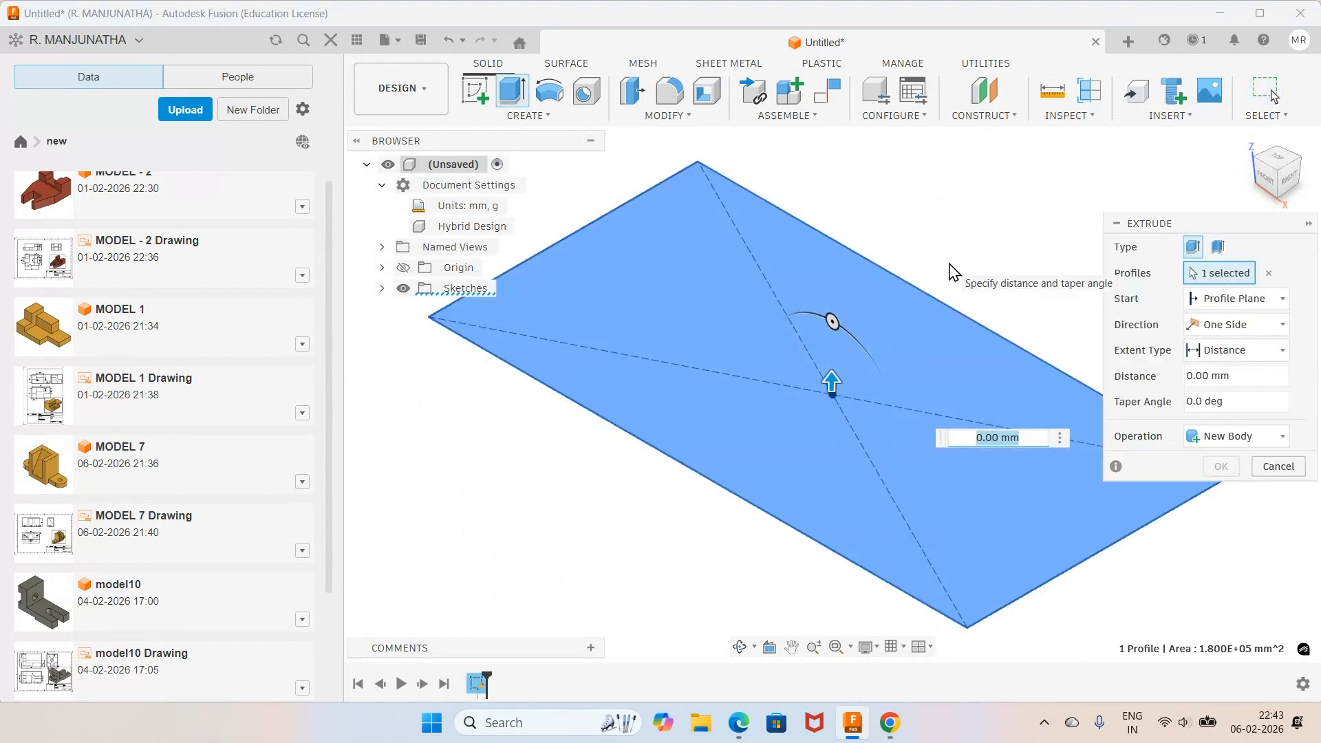
type("225")
key("Return")
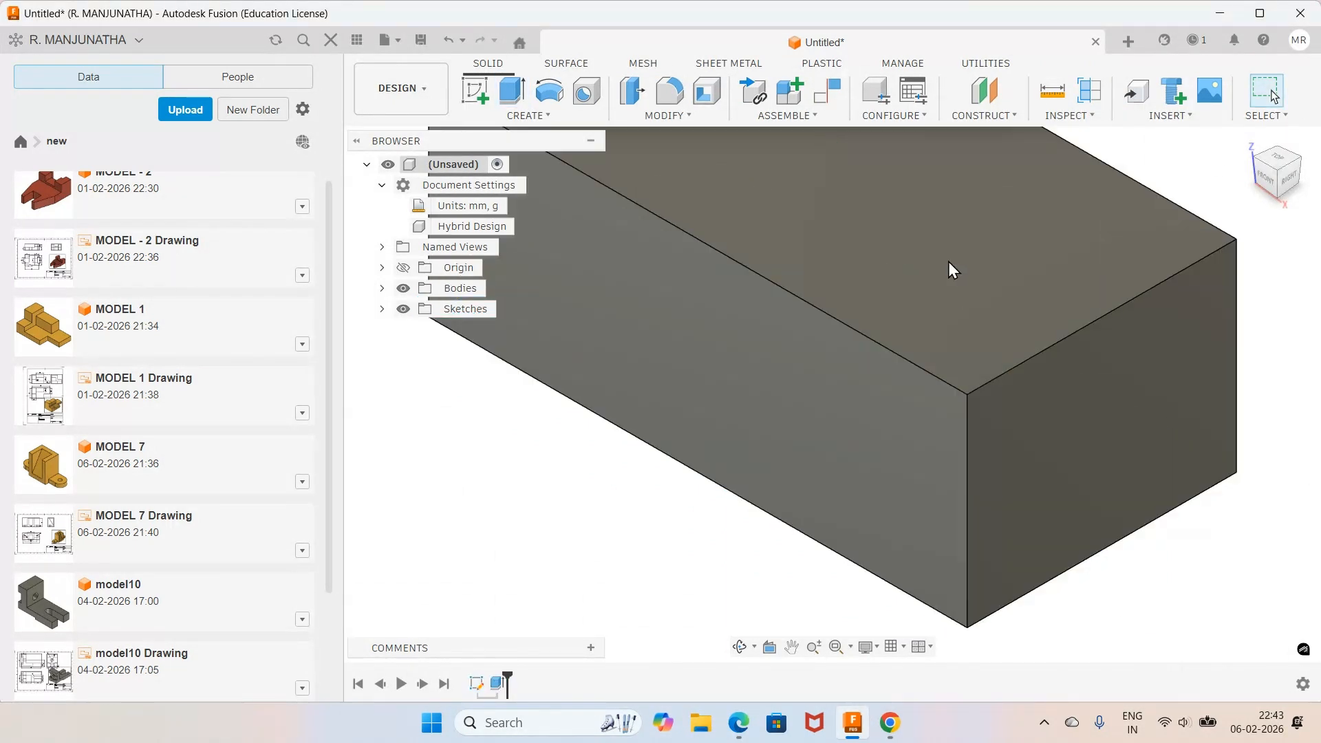
Check the workbook drawing, then sketch a 2-point rectangle across the block top's full 300 mm width, starting at one end corner
scroll(897, 337, "down", 3)
scroll(897, 337, "down", 2)
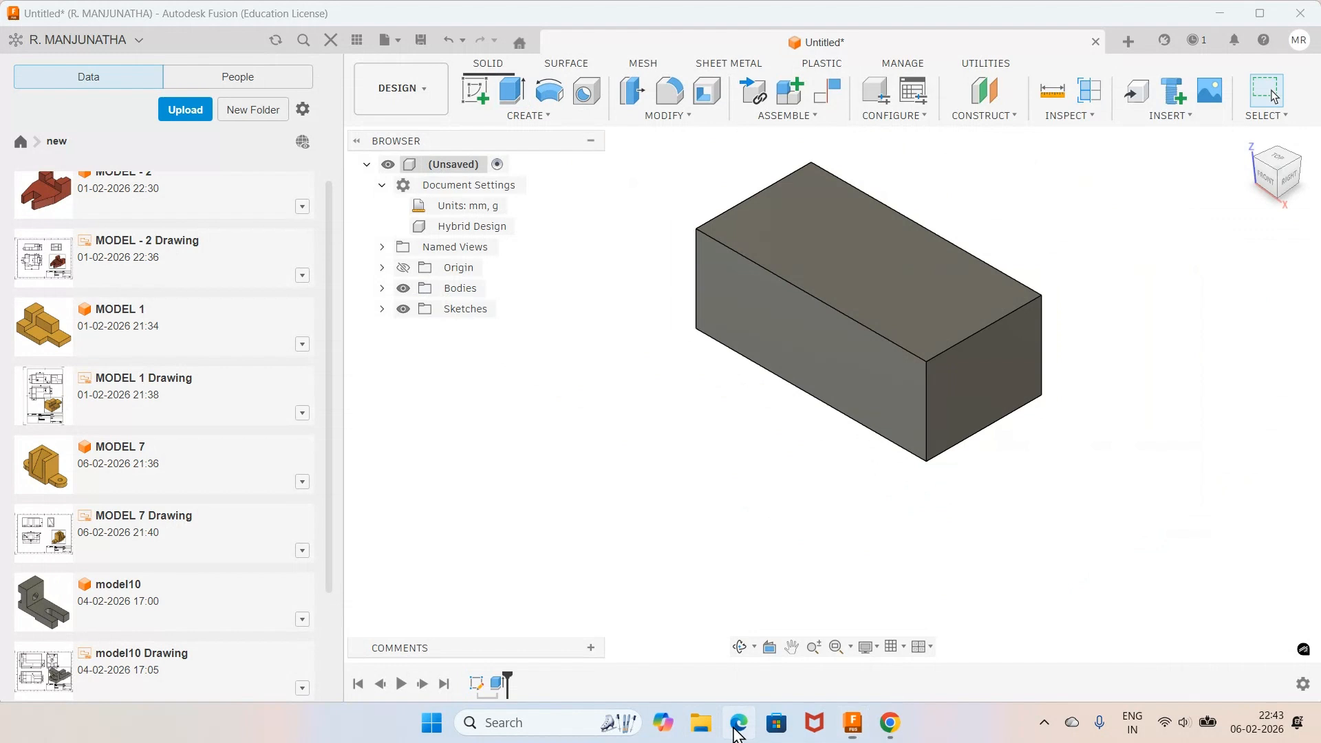
left_click(737, 733)
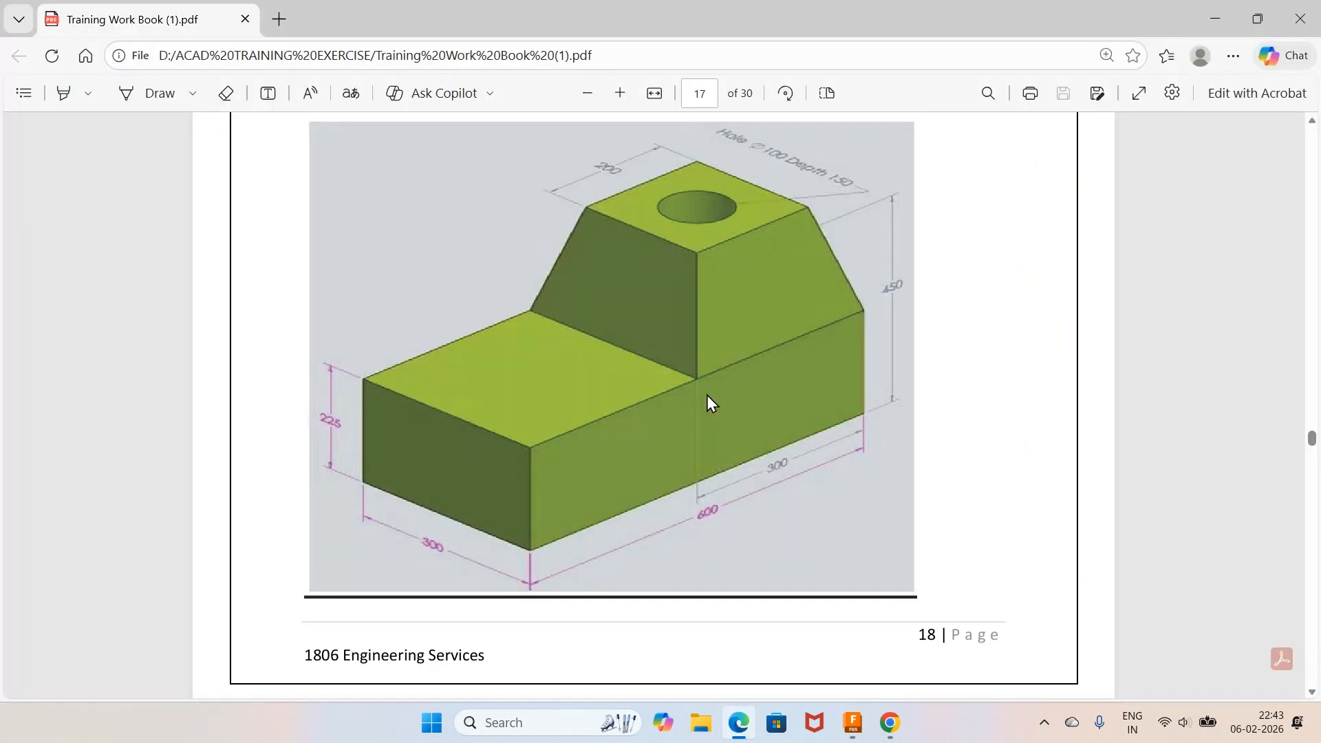
key("alt+Tab")
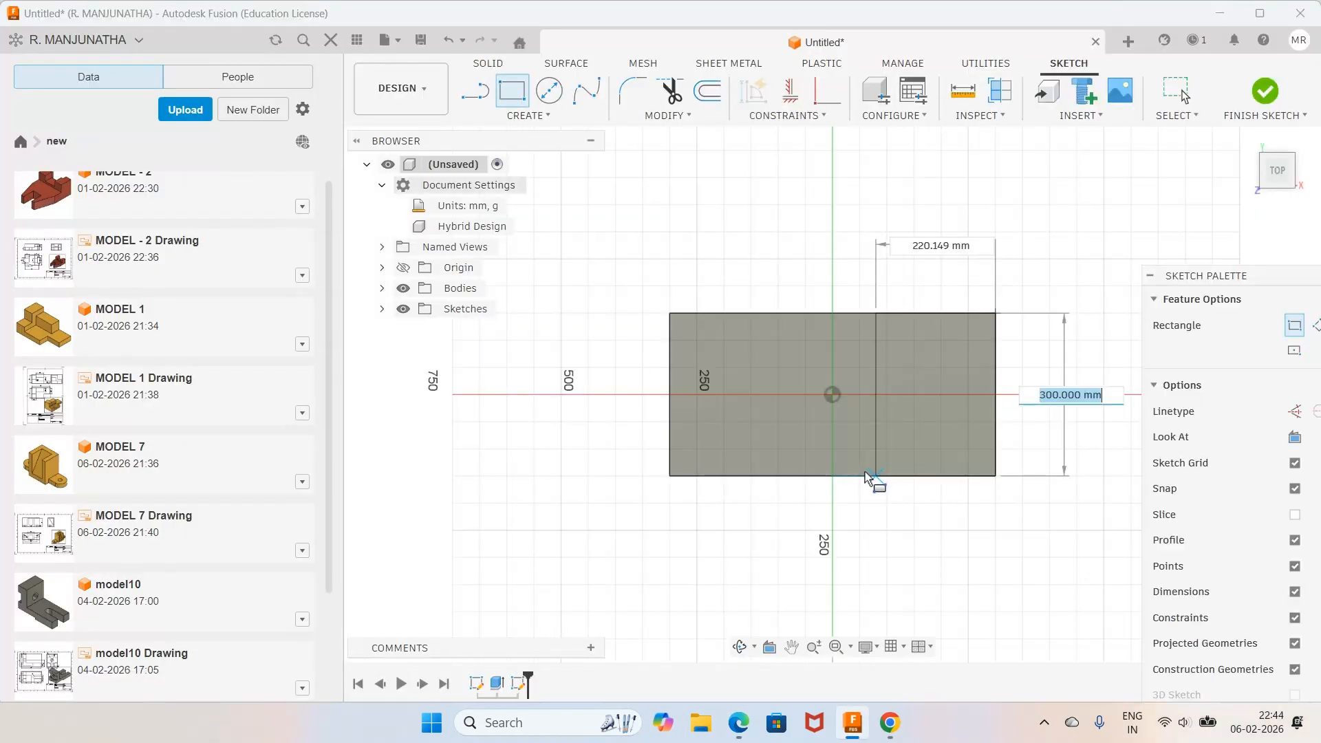
left_click(790, 477)
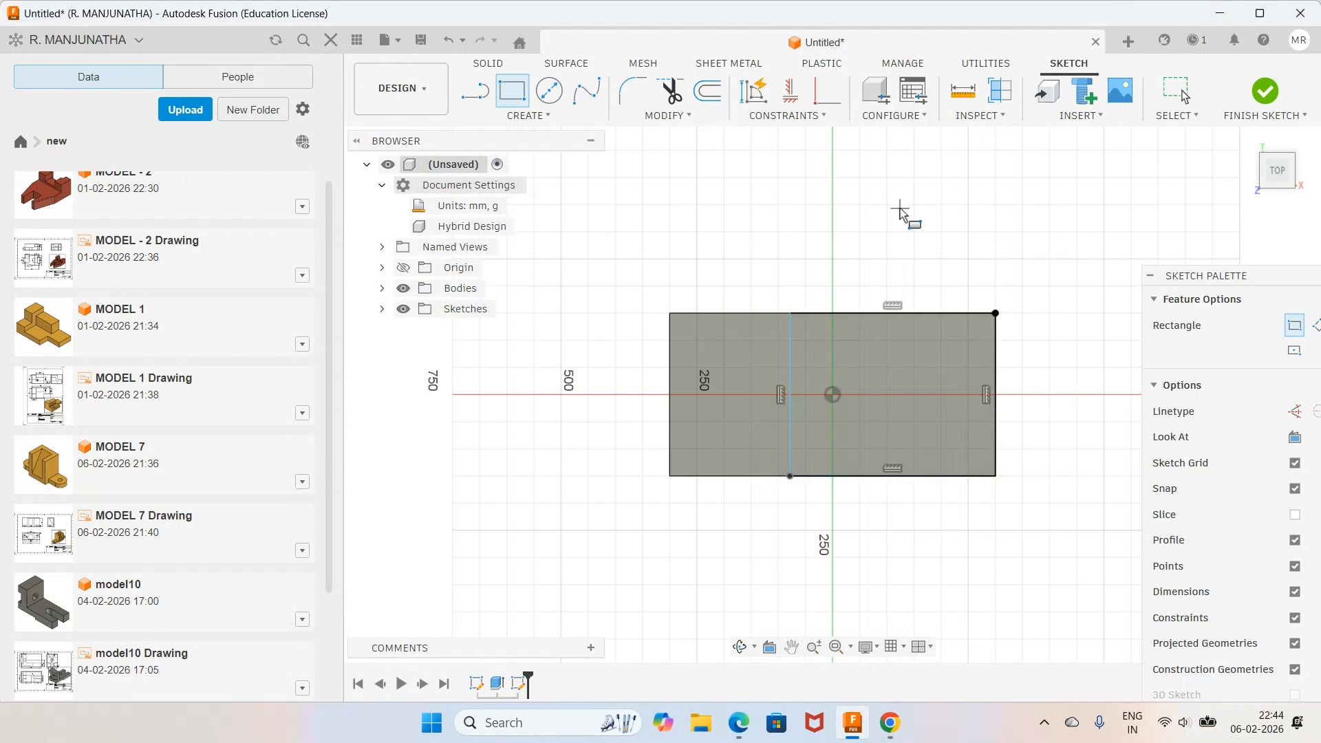
Apply an Equal constraint between the rectangle's end edge and its adjoining long edge to make it square
left_click(786, 115)
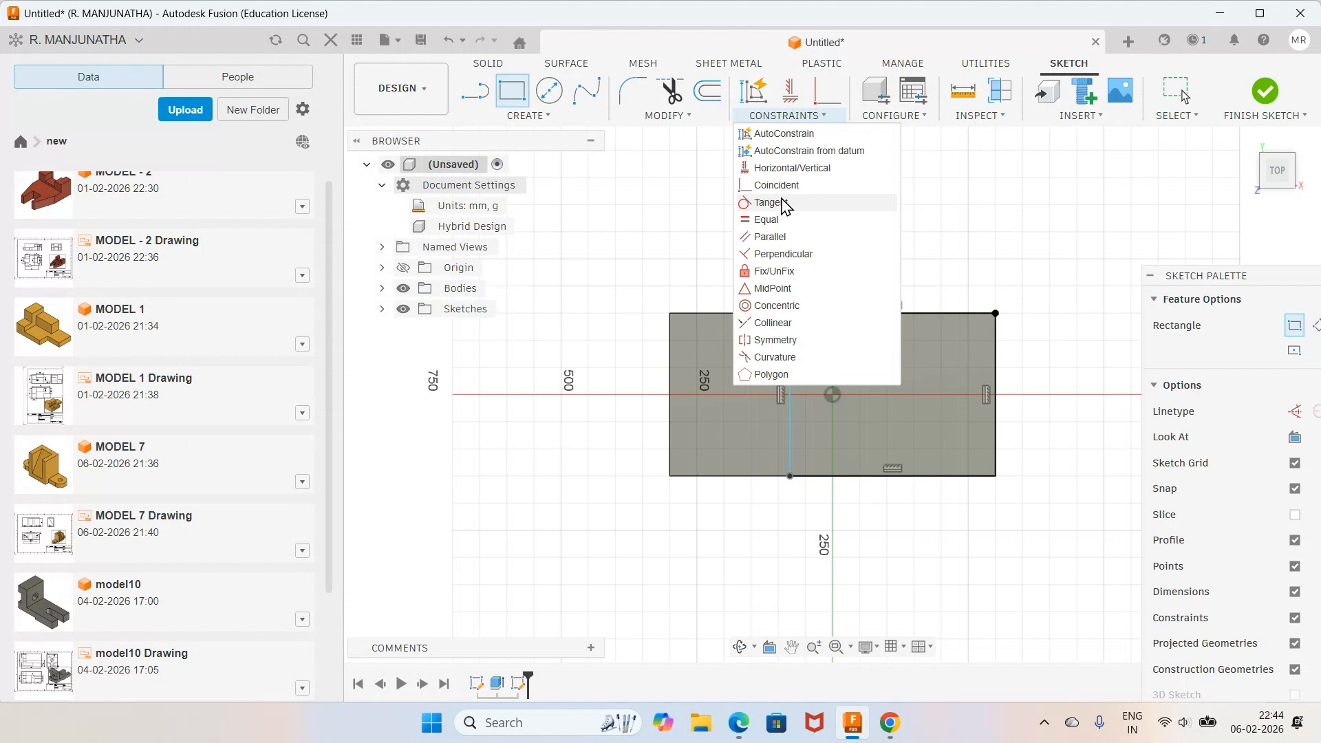
left_click(783, 203)
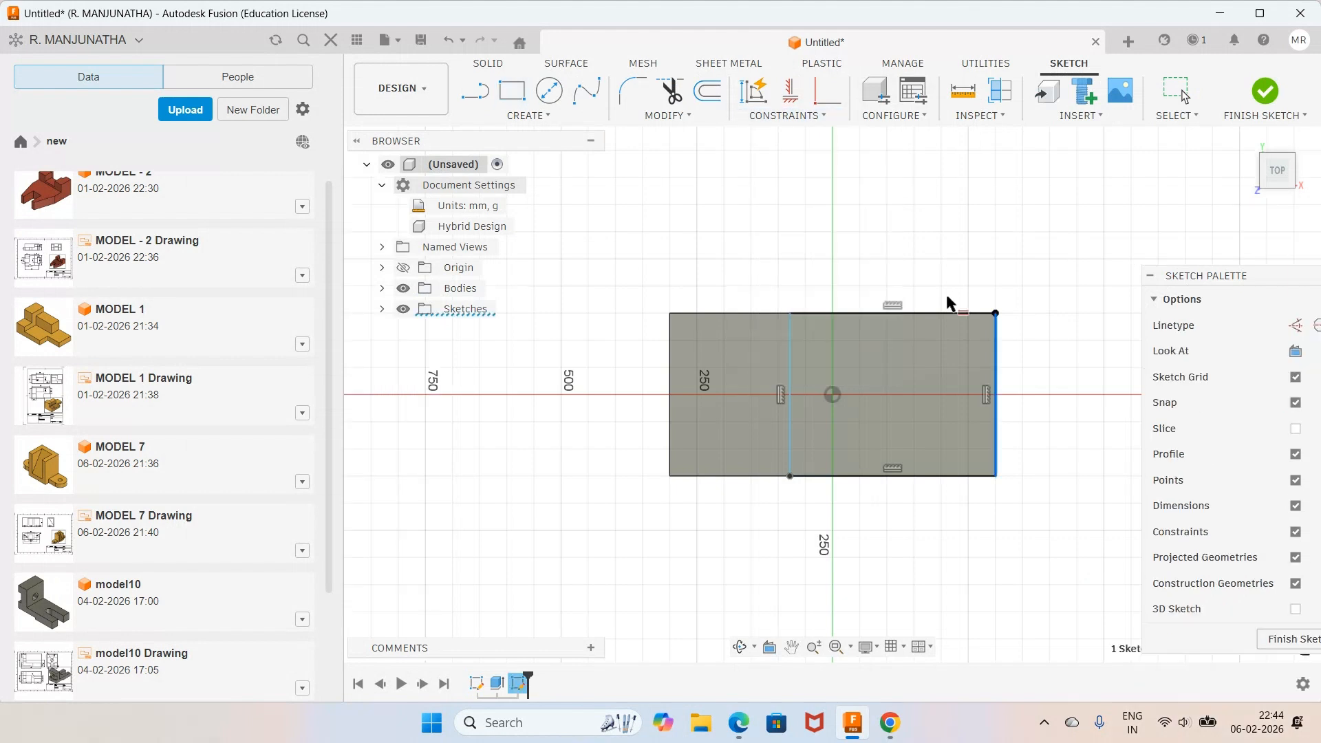
left_click(948, 300)
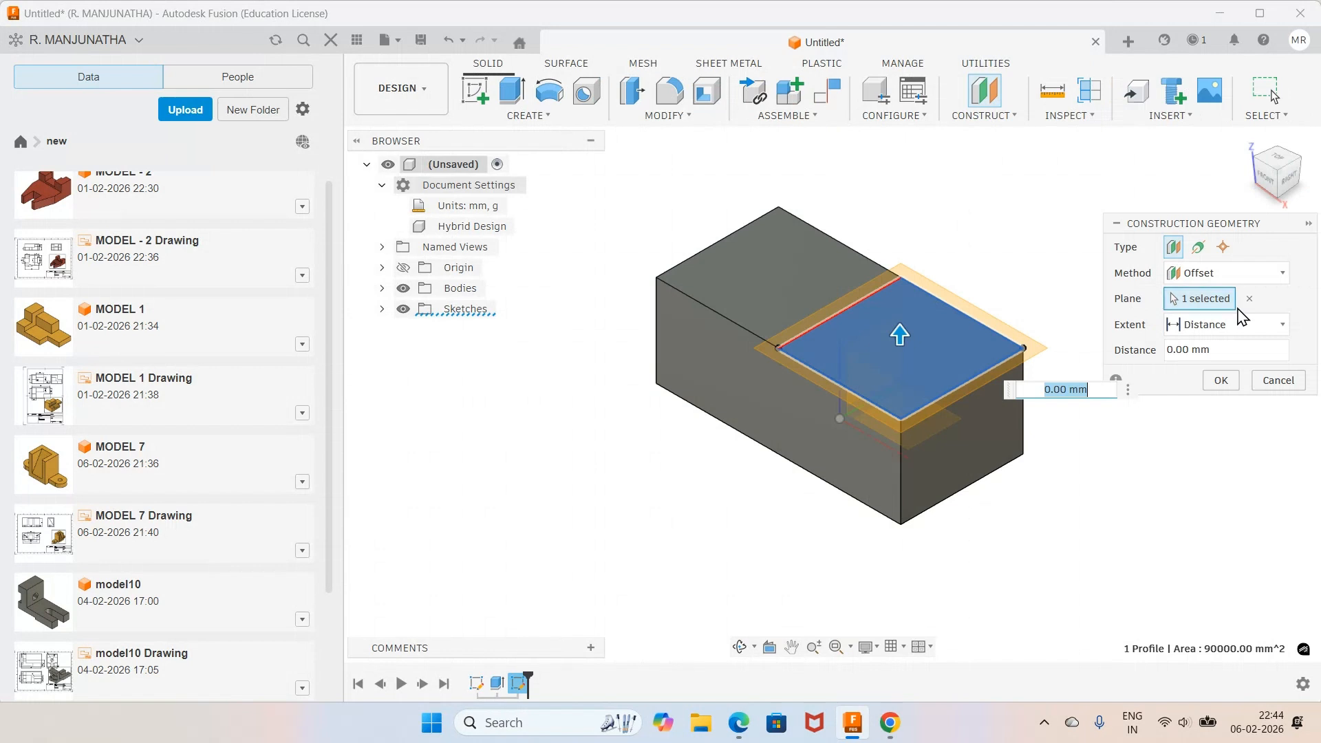
Create a construction plane offset 225 mm above the square profile on the block's top face
type("225")
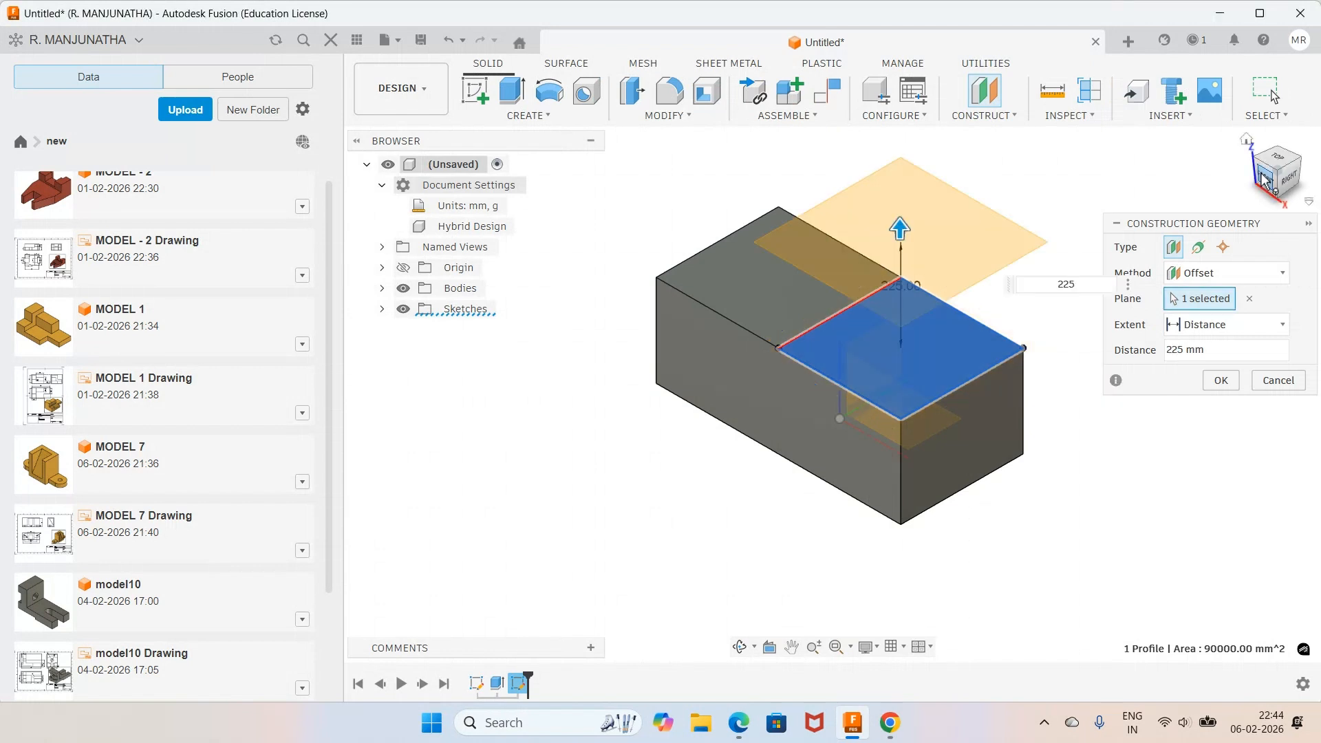
left_click(1265, 181)
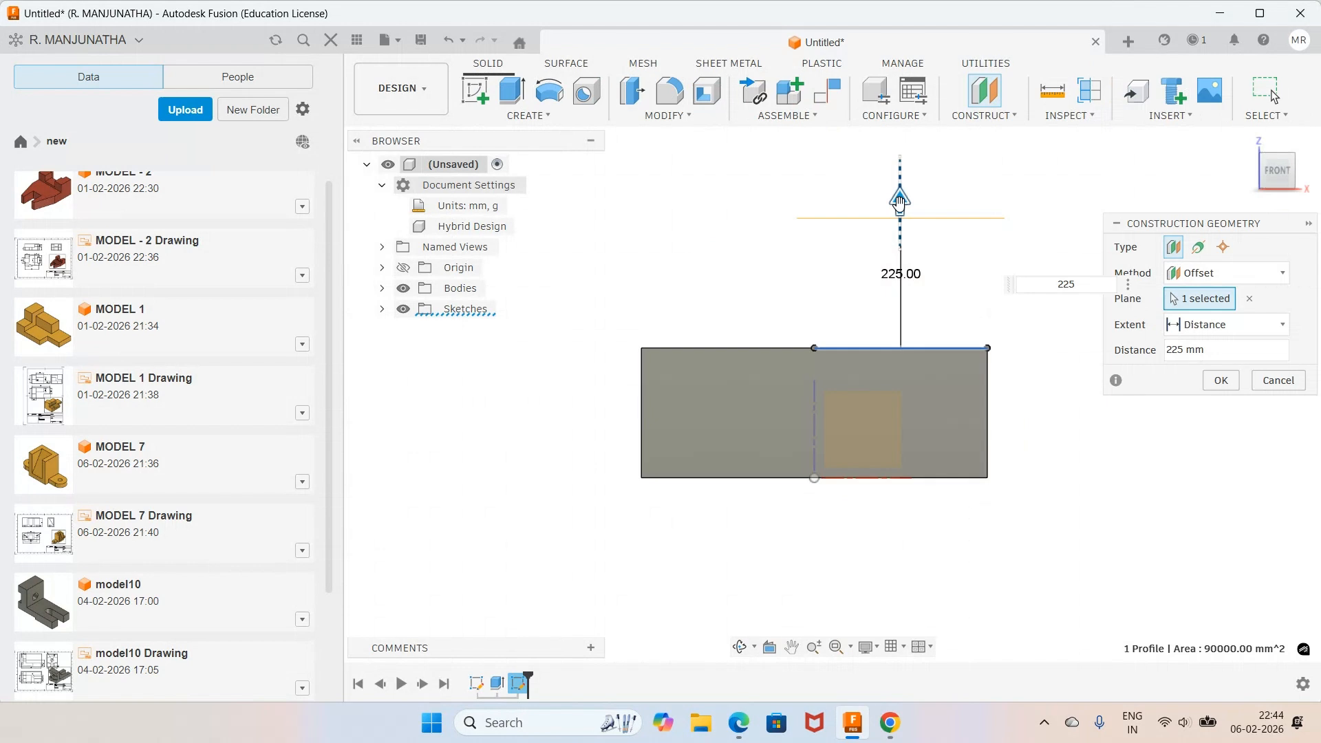
left_click(1246, 139)
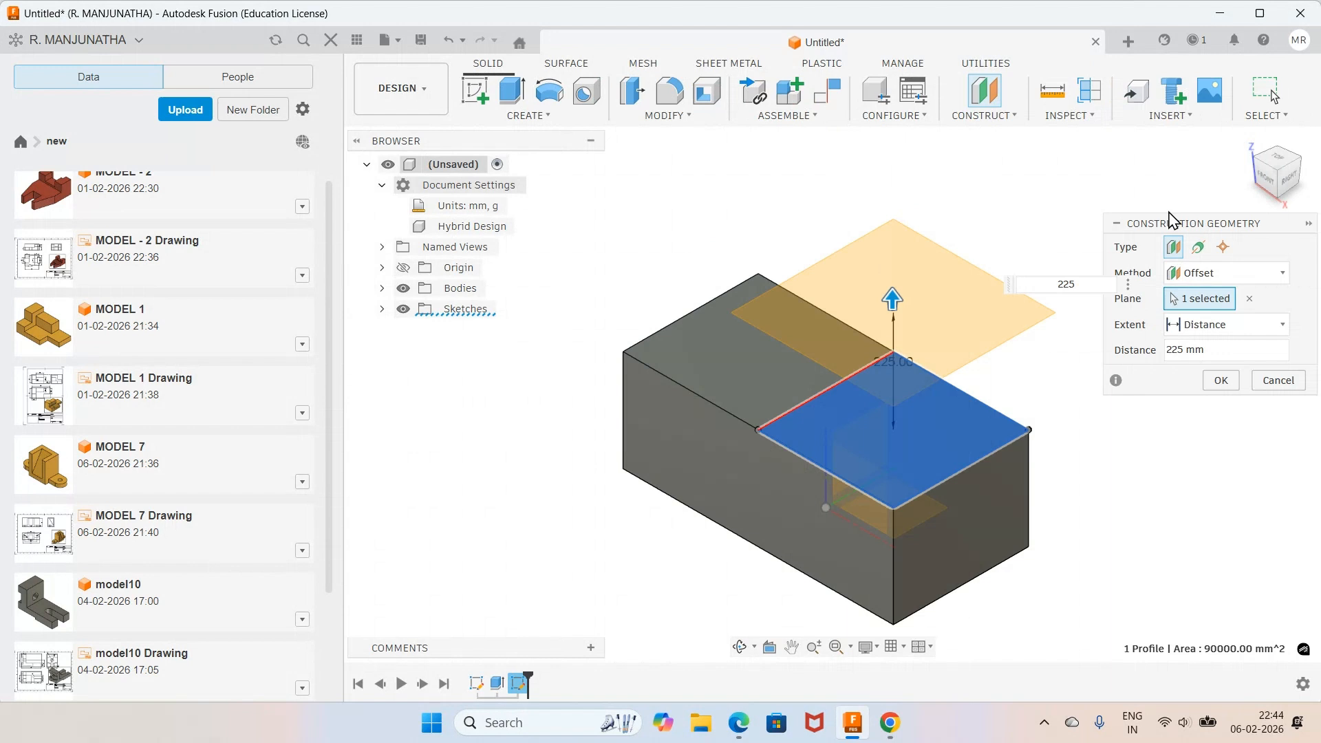
left_click(1221, 381)
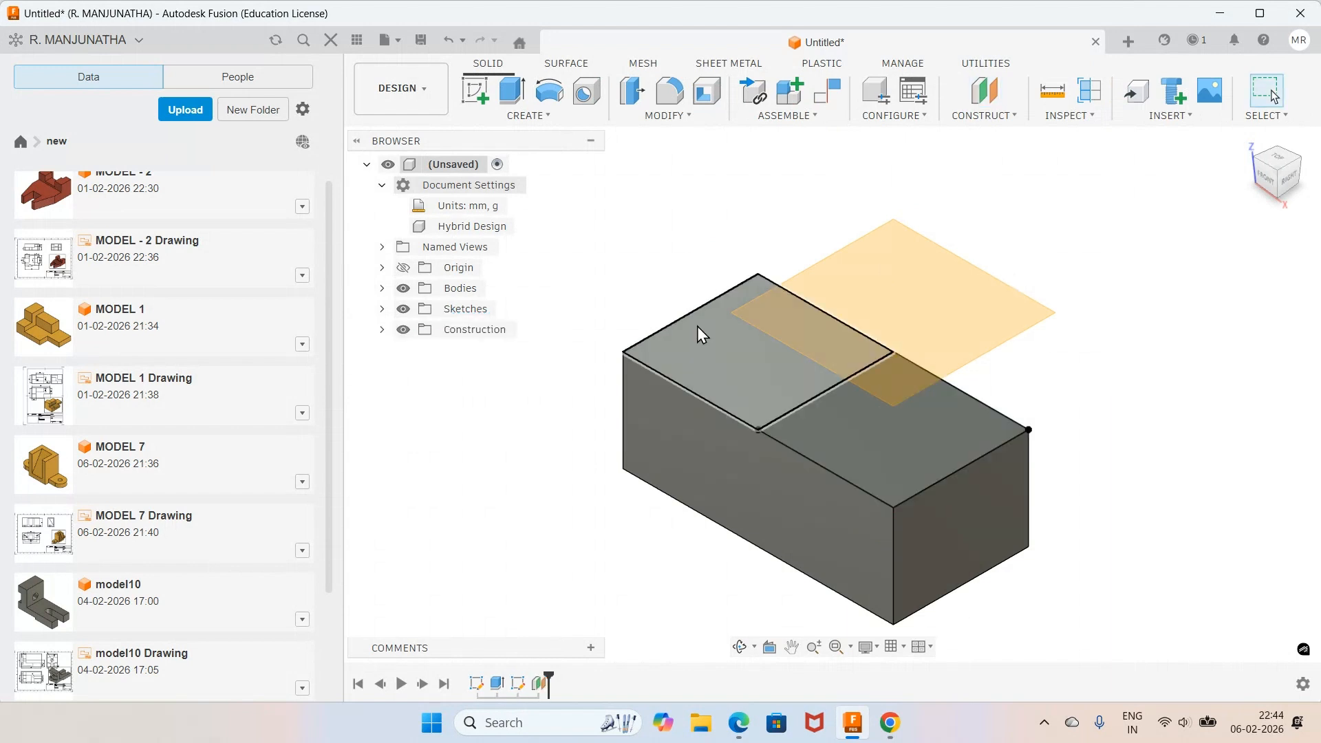
Start a sketch on the offset plane and draw a 2-point rectangle about 187 × 185 mm inside the square end's outline
left_click(476, 91)
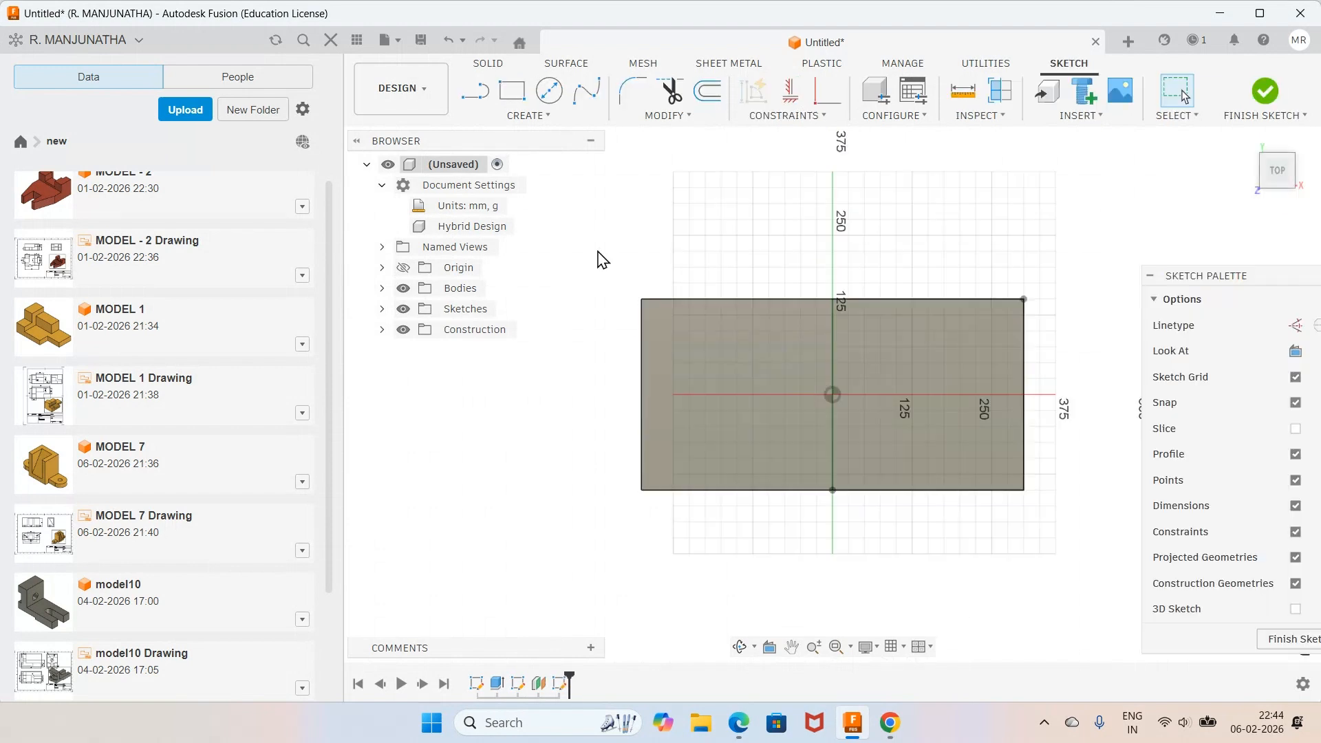
left_click(528, 115)
mouse_move(518, 175)
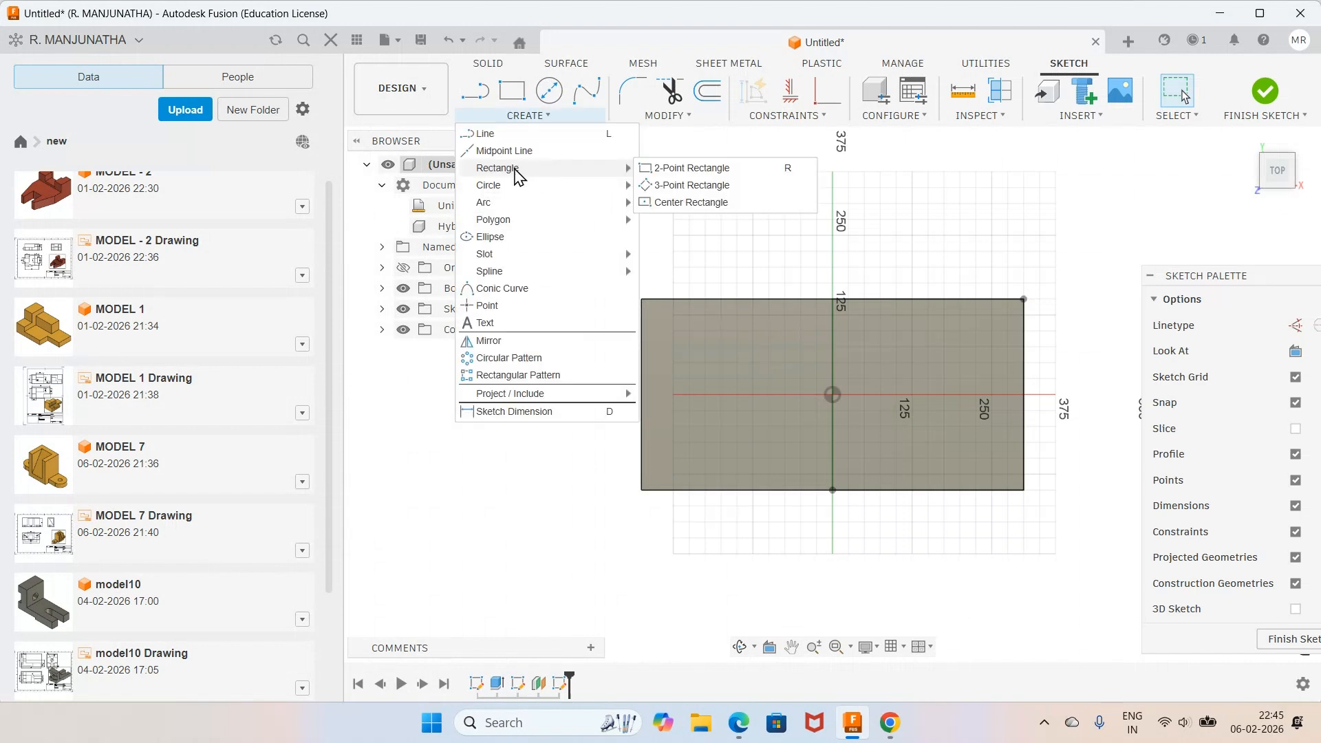
left_click(692, 168)
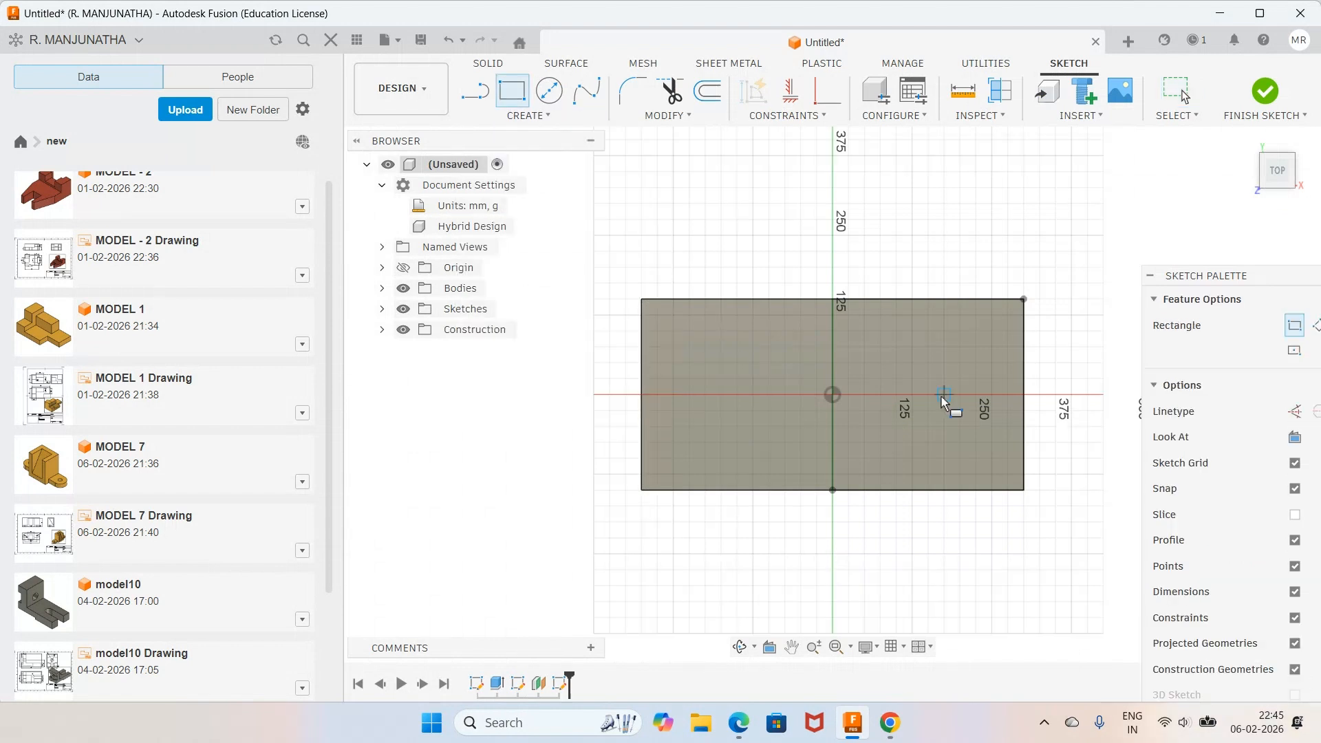
left_click(872, 340)
left_click(992, 458)
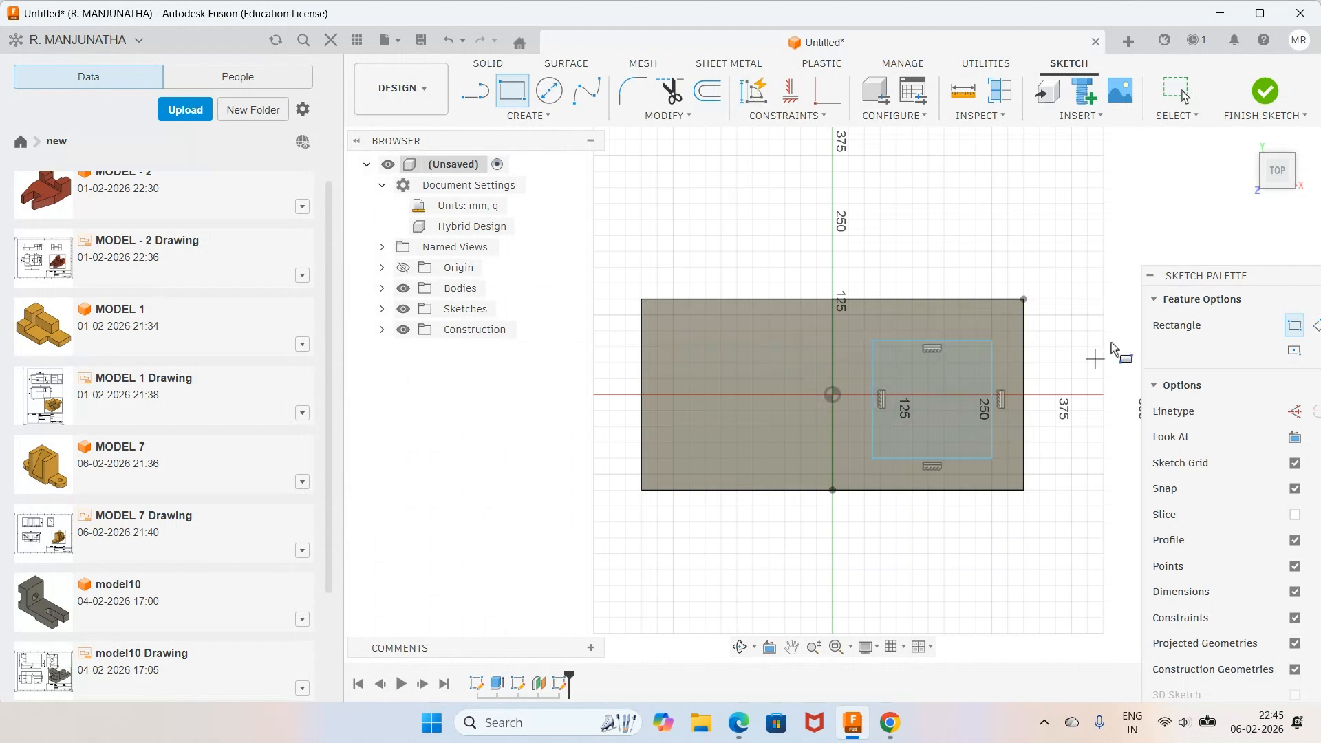
Project the block body's outline into the sketch, then briefly hide and reshow the bodies to check the projection
key("p")
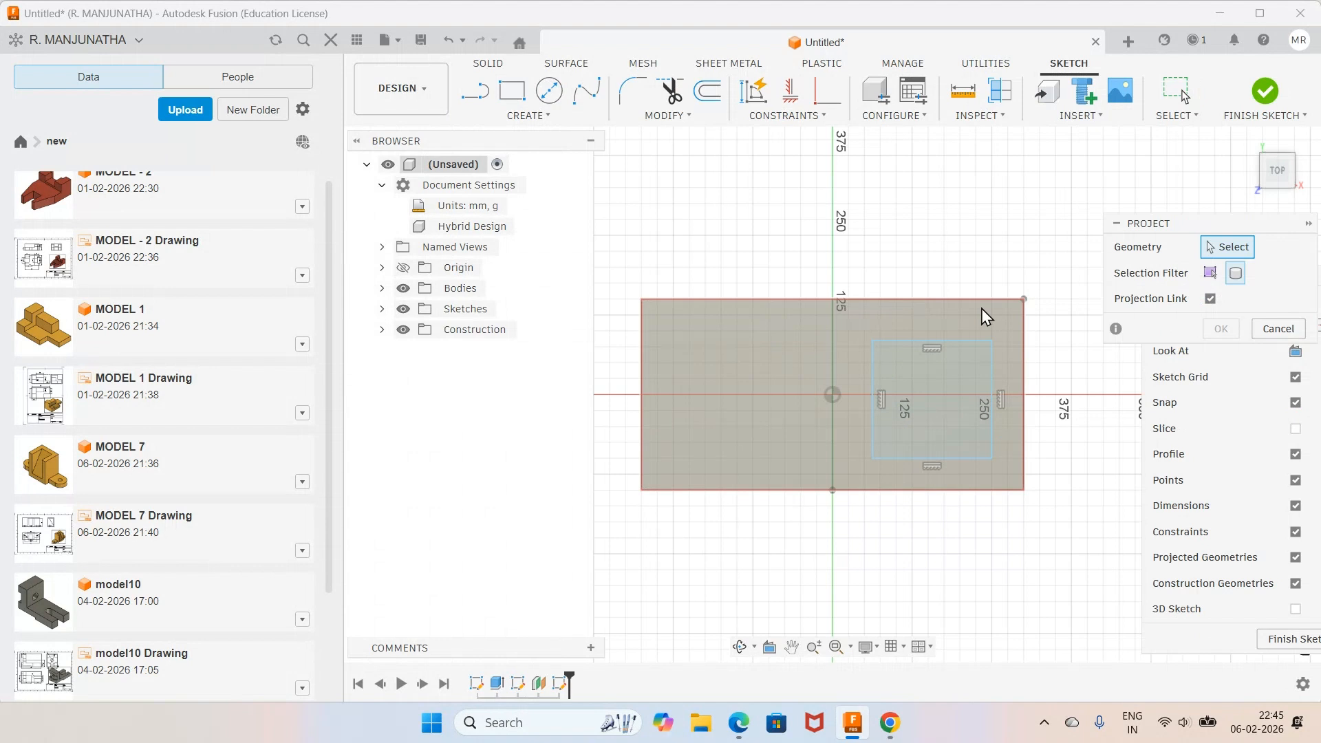
left_click(926, 300)
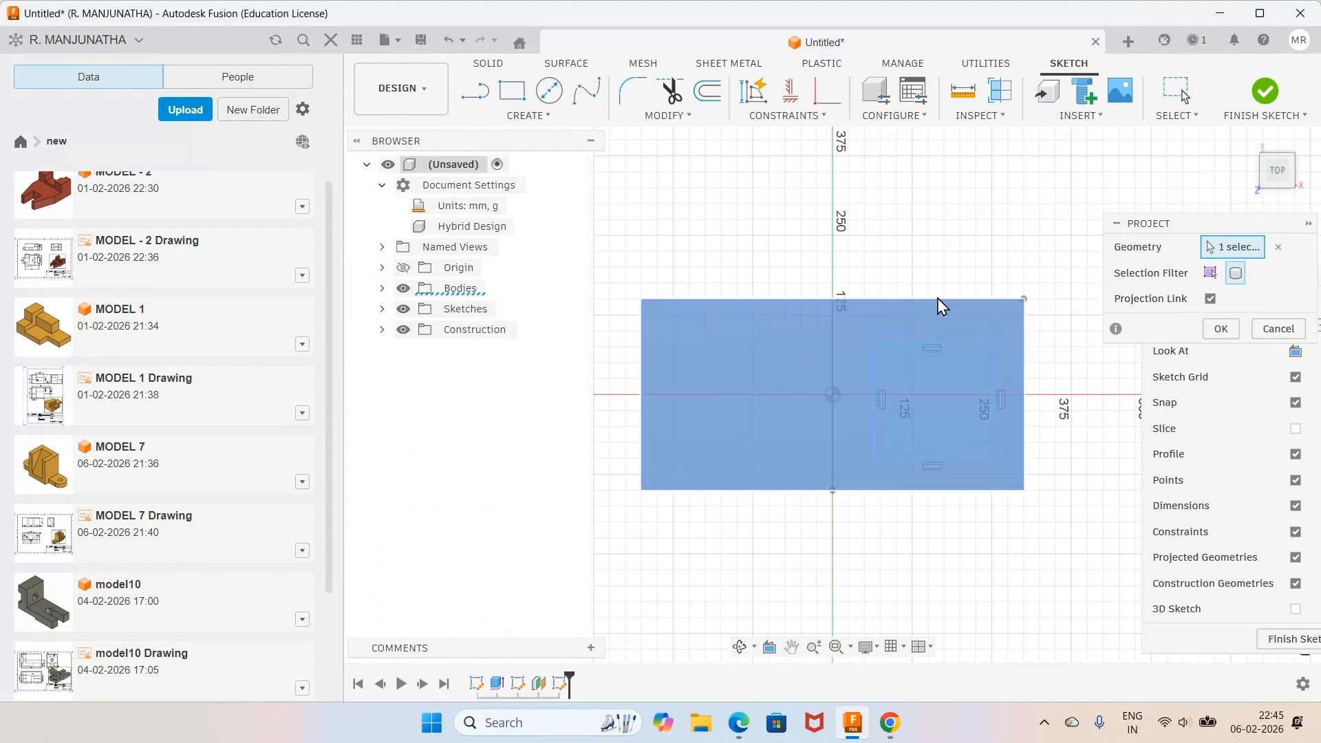
key("Return")
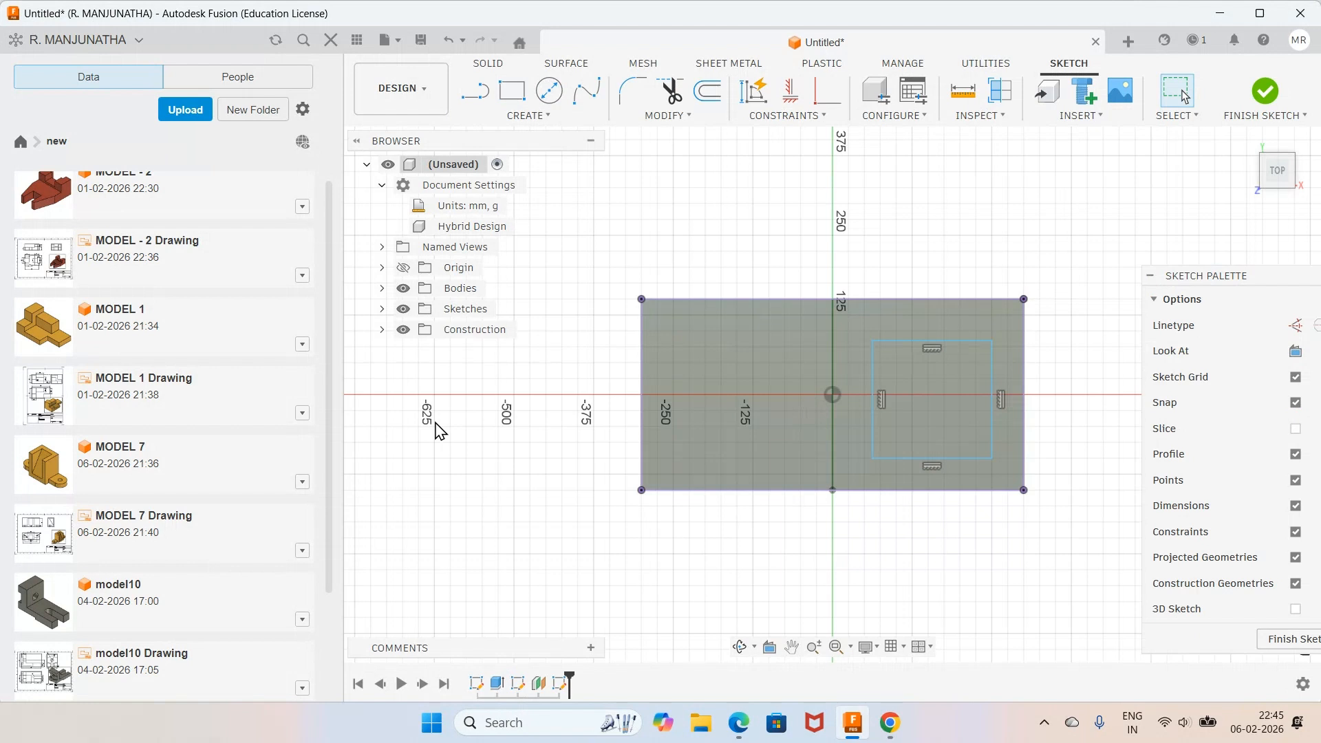
left_click(403, 288)
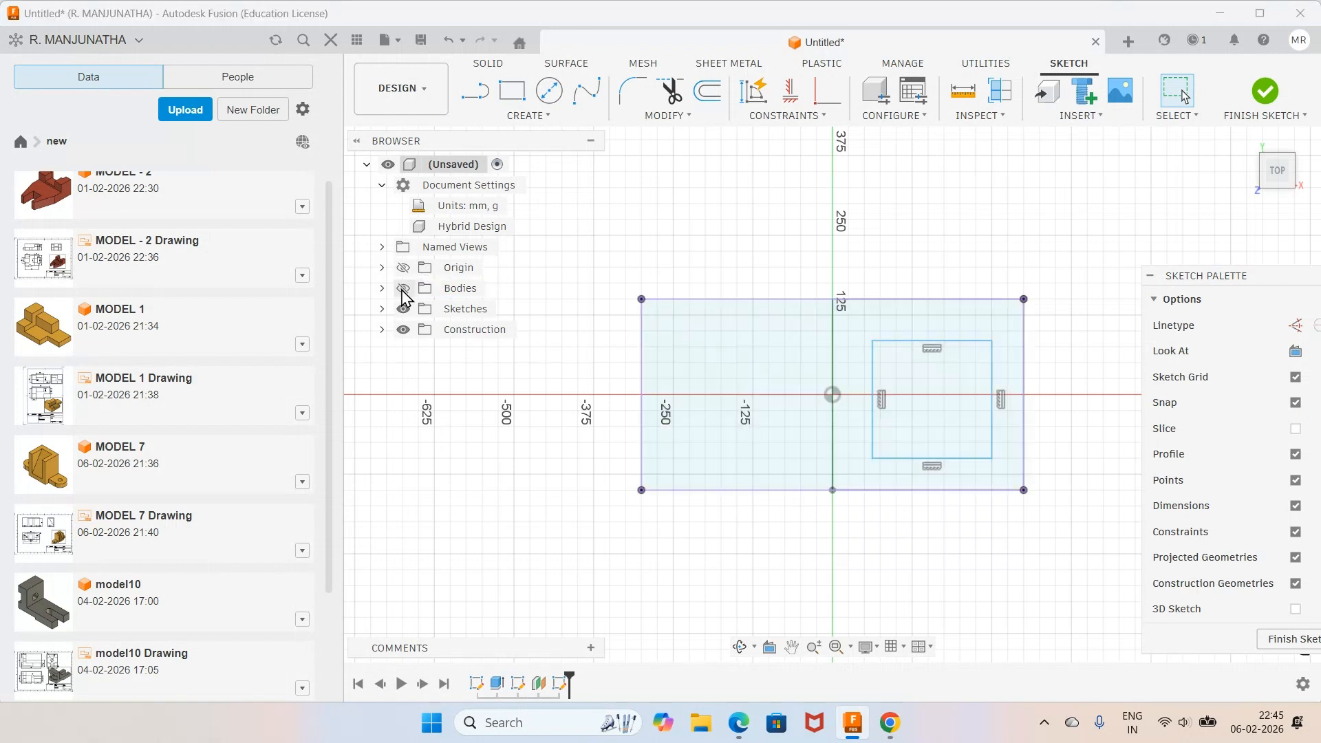
left_click(403, 290)
Dimension the gap between the small rectangle's outer edge and the block's projected end edge as 50 mm
key("d")
left_click(992, 364)
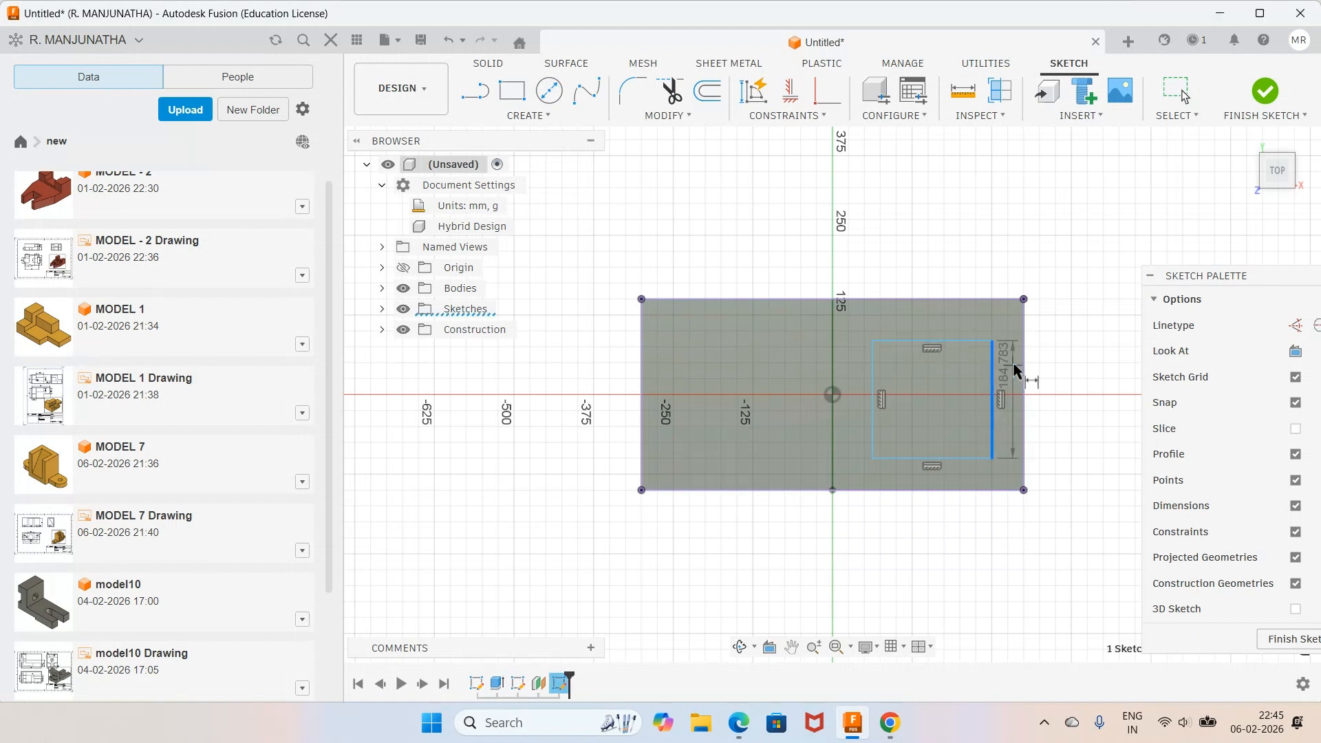
left_click(1023, 351)
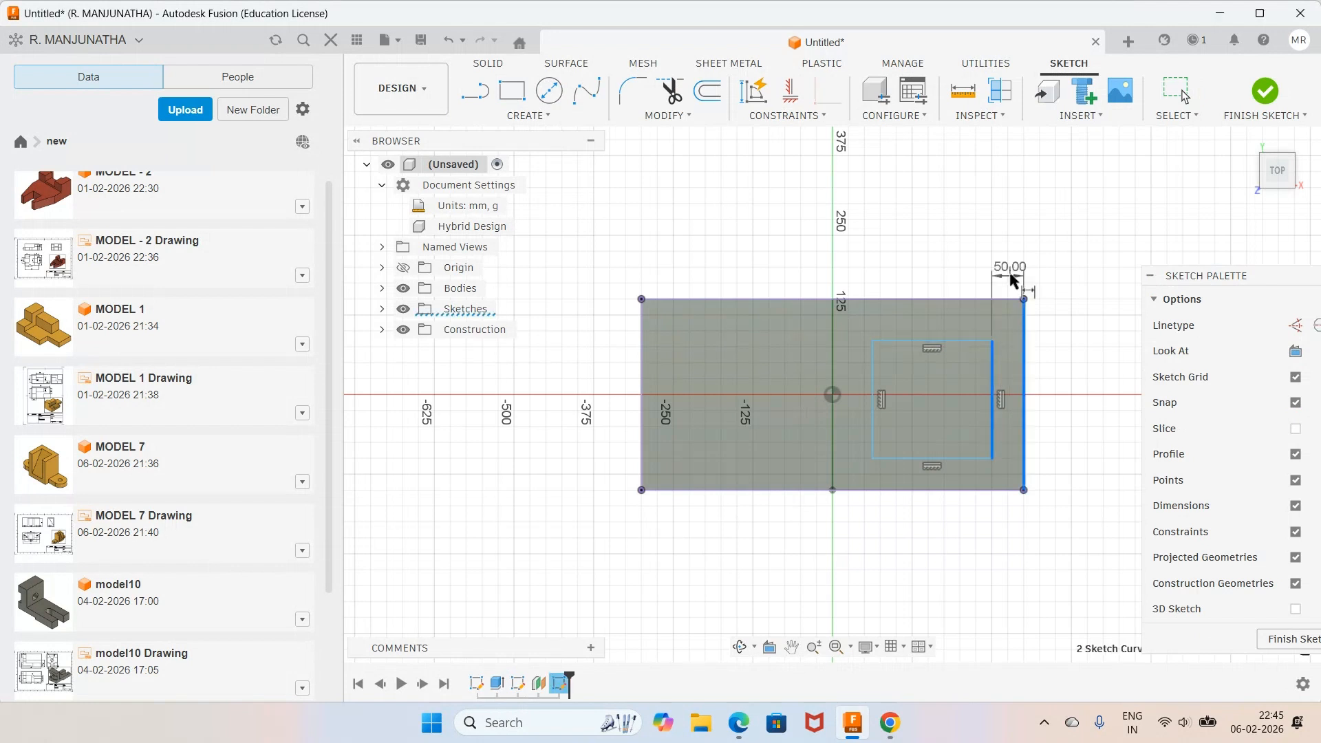
left_click(1011, 275)
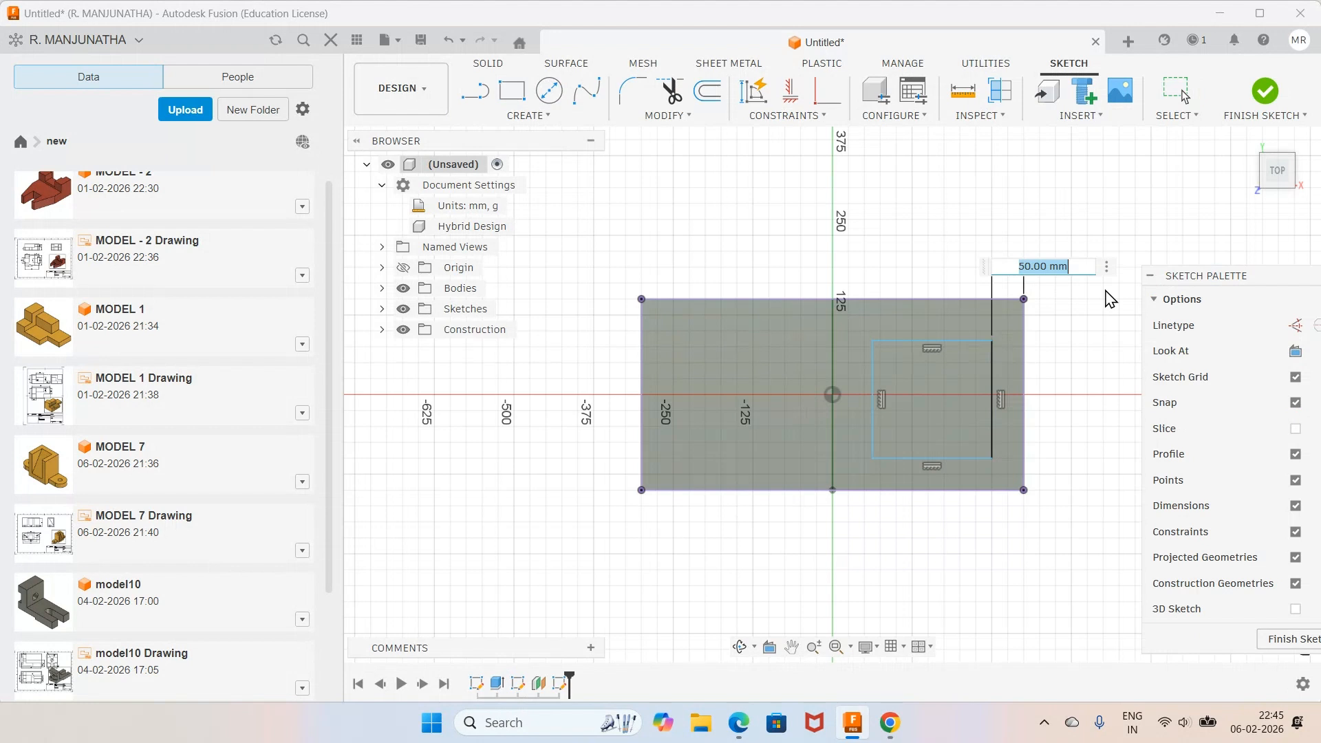
key("Return")
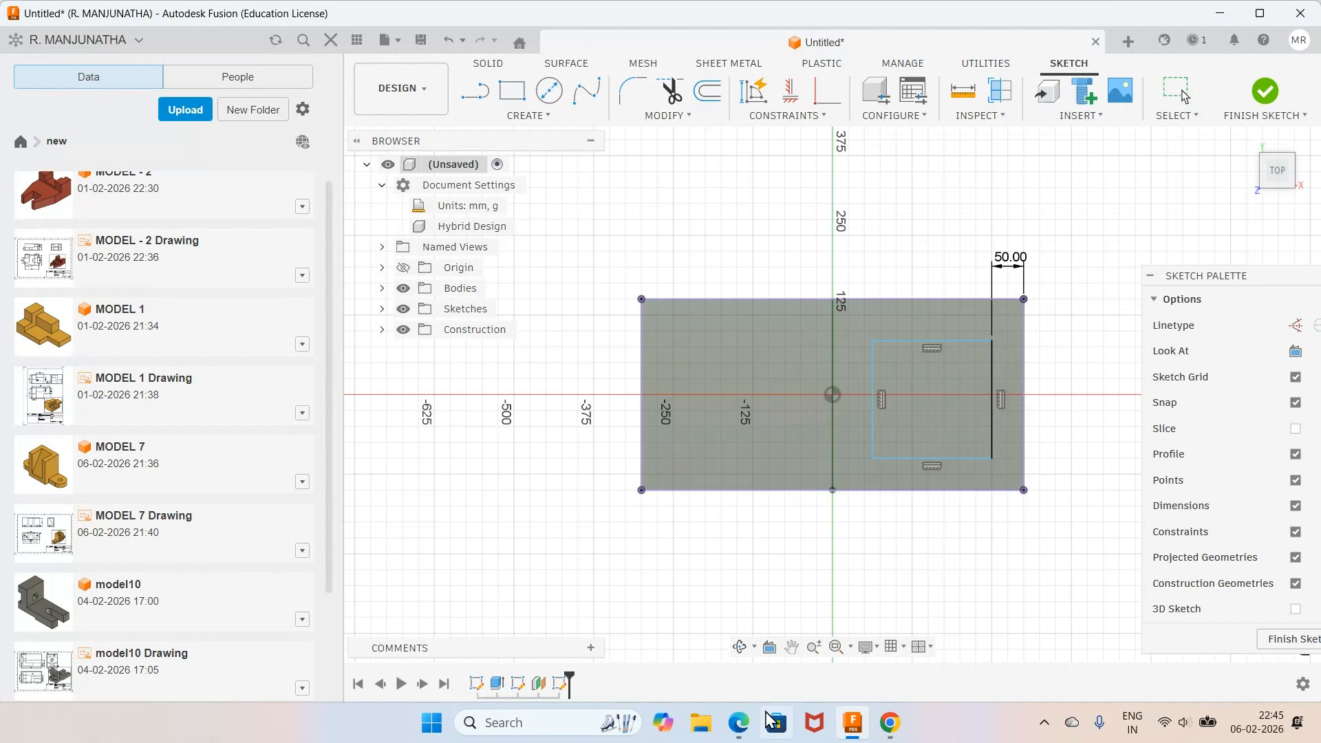
Check the workbook drawing, then set the gap from the rectangle's upper edge to the adjacent projected long edge to 50 mm
left_click(743, 721)
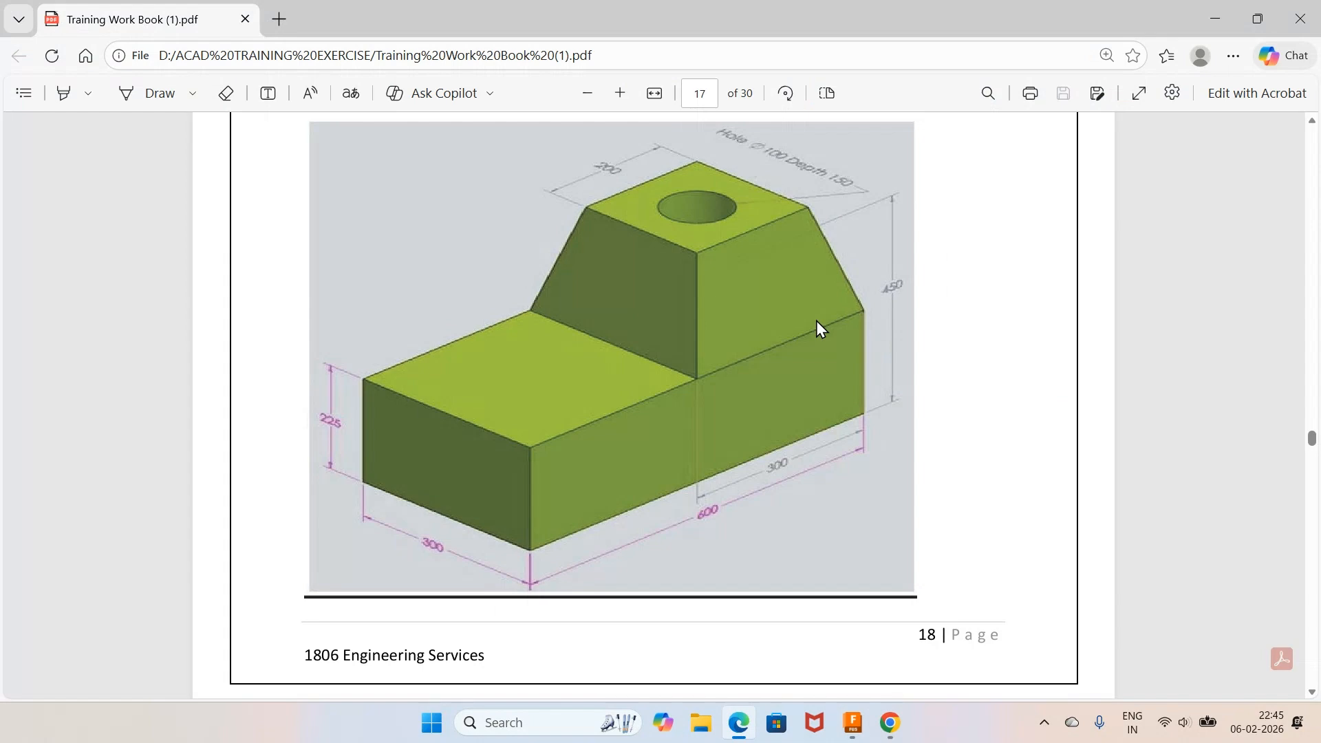
key("alt+Tab")
left_click(938, 341)
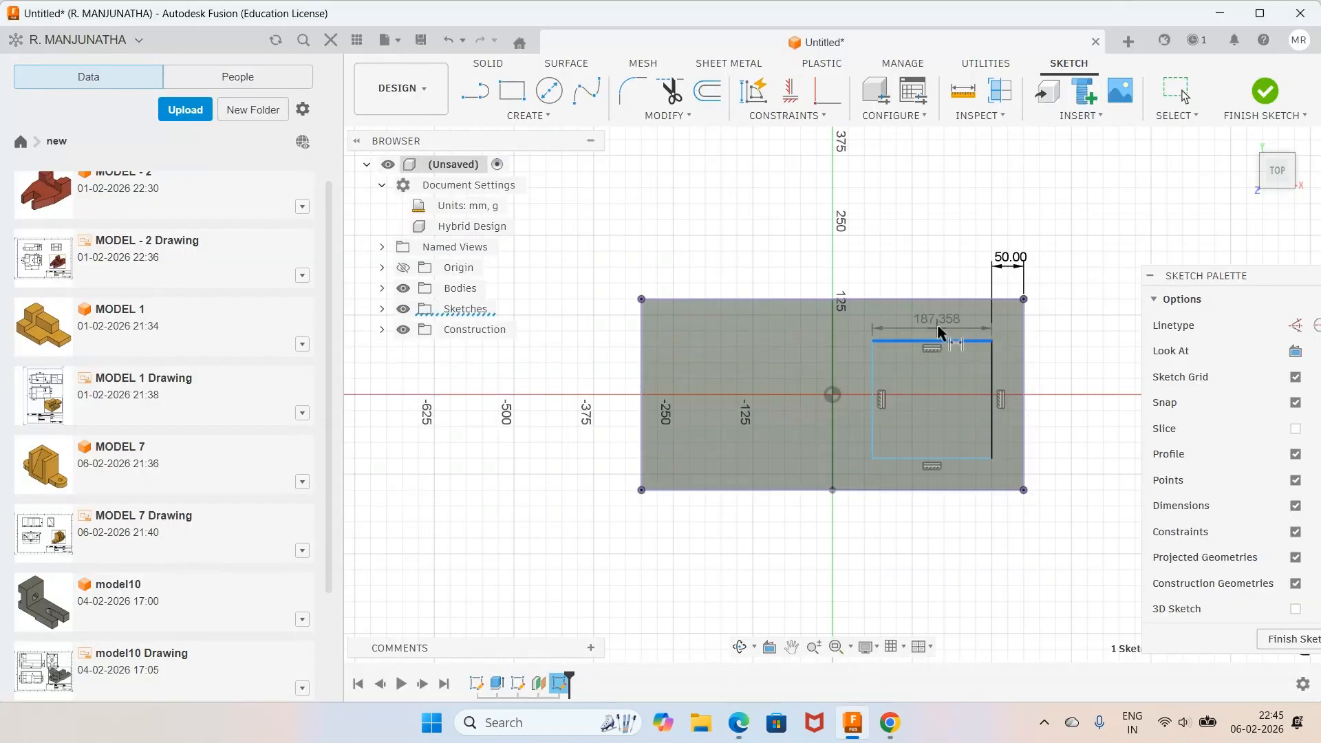
left_click(883, 300)
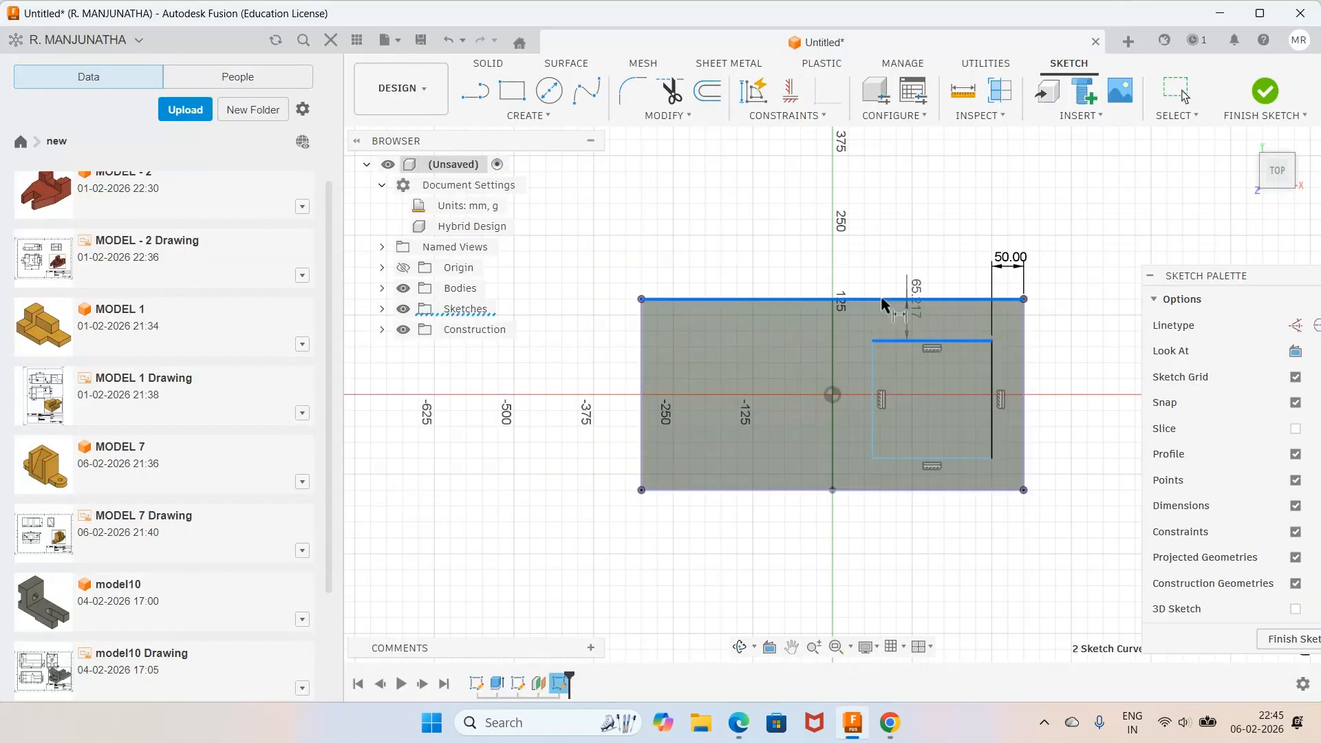
left_click(799, 323)
type("50")
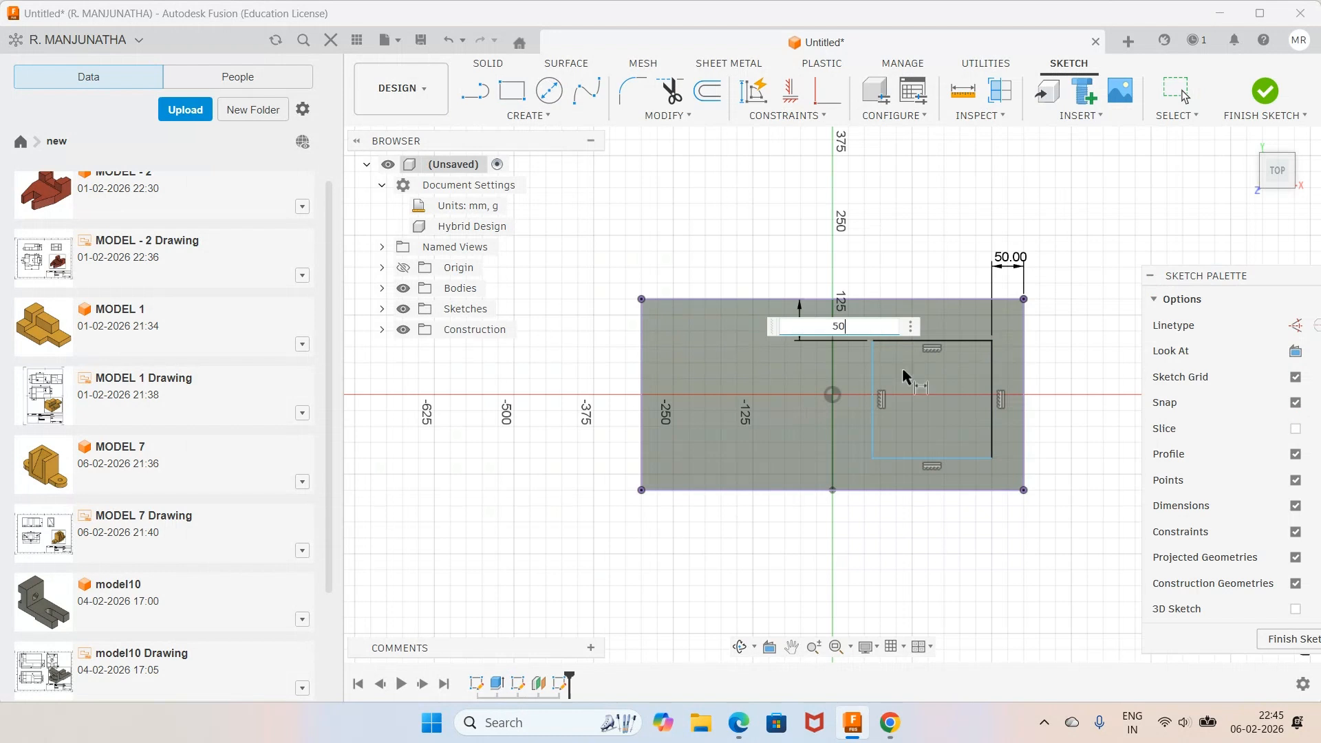
key("Return")
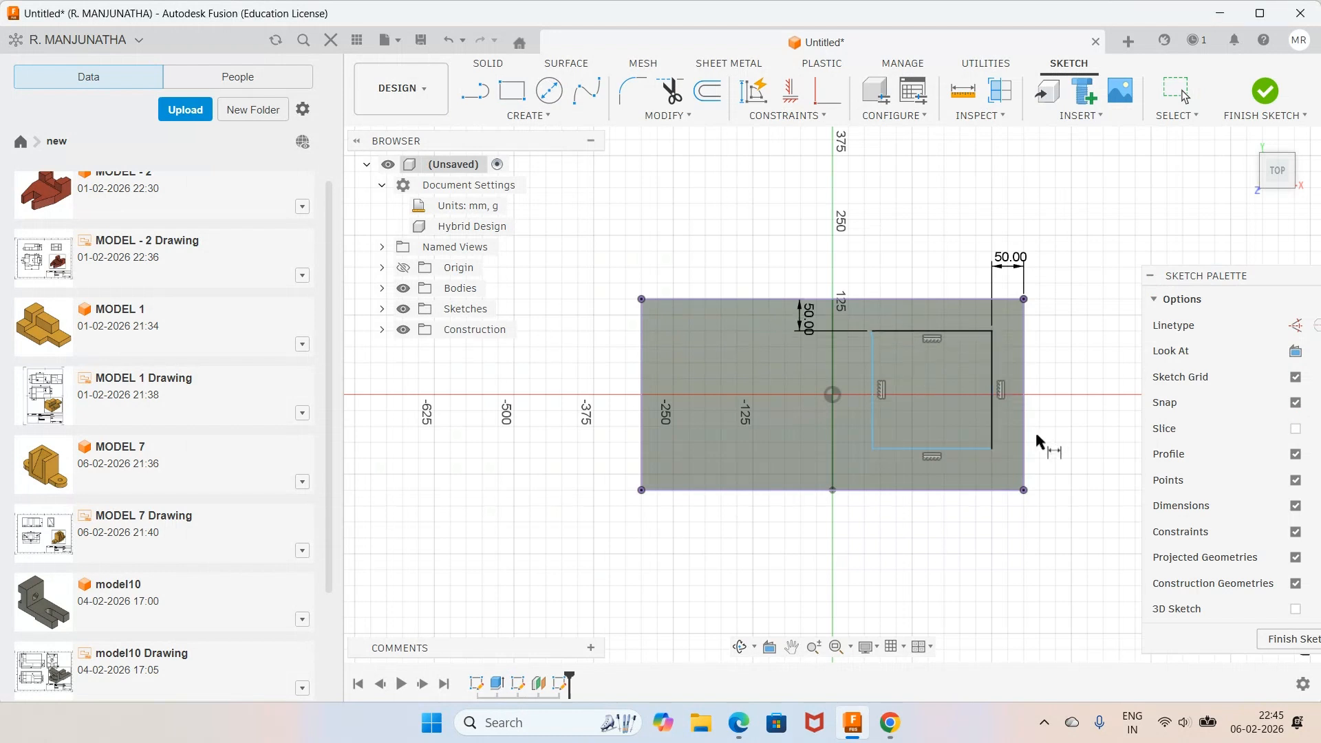
Set the gap between the rectangle's lower edge and the opposite projected long edge to 50 mm
left_click(977, 449)
left_click(1017, 490)
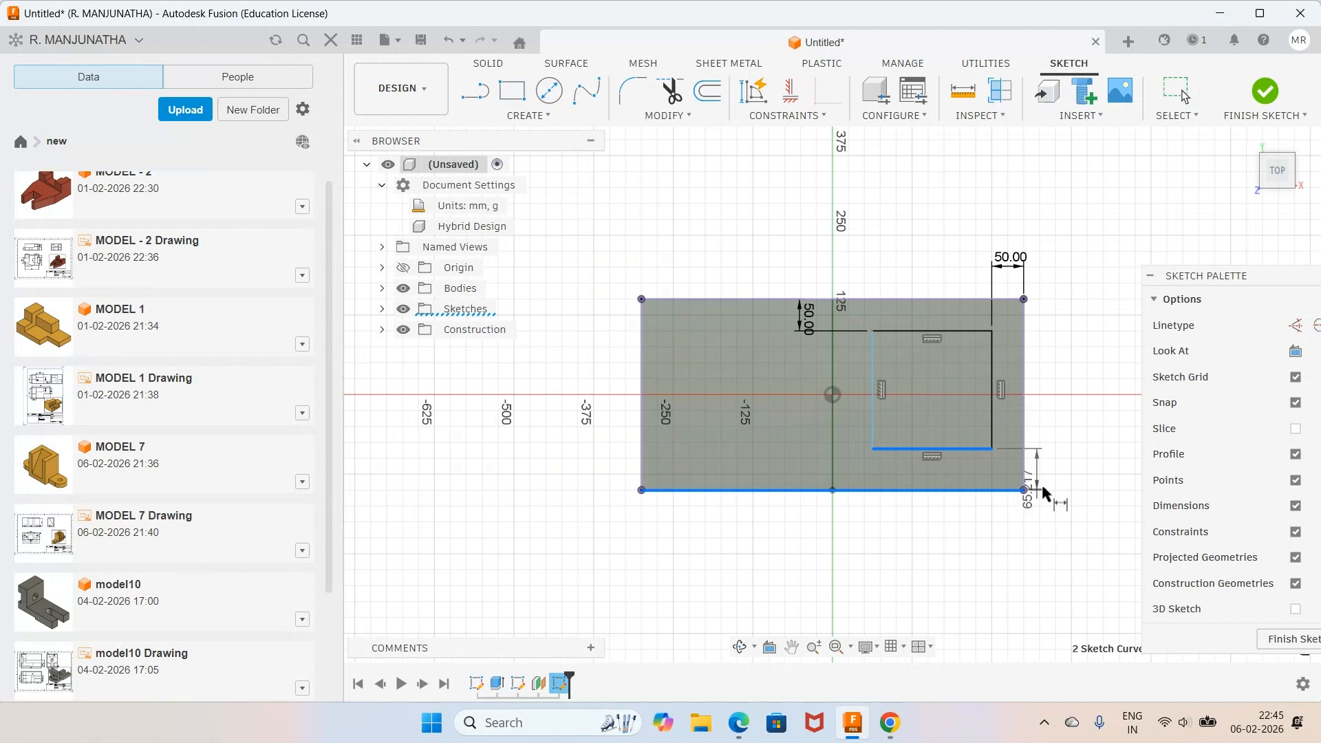
left_click(1083, 484)
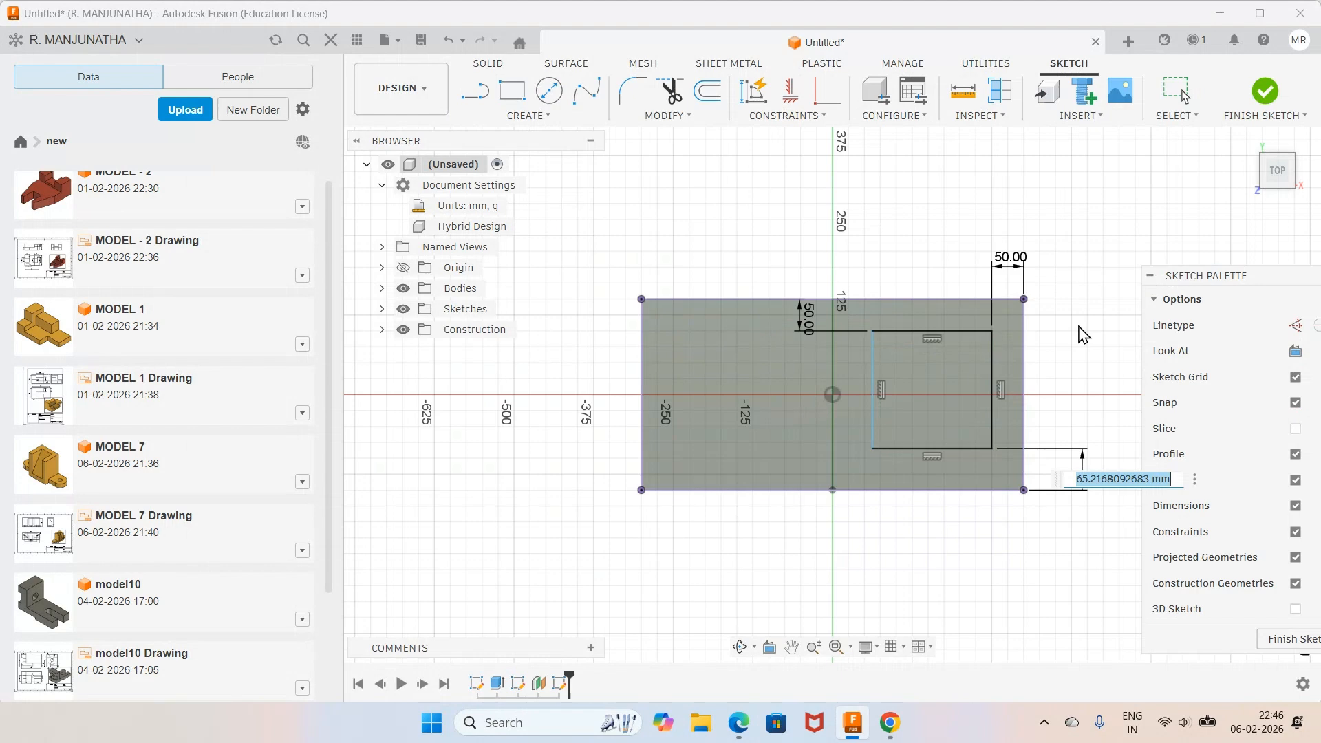
type("50")
key("Return")
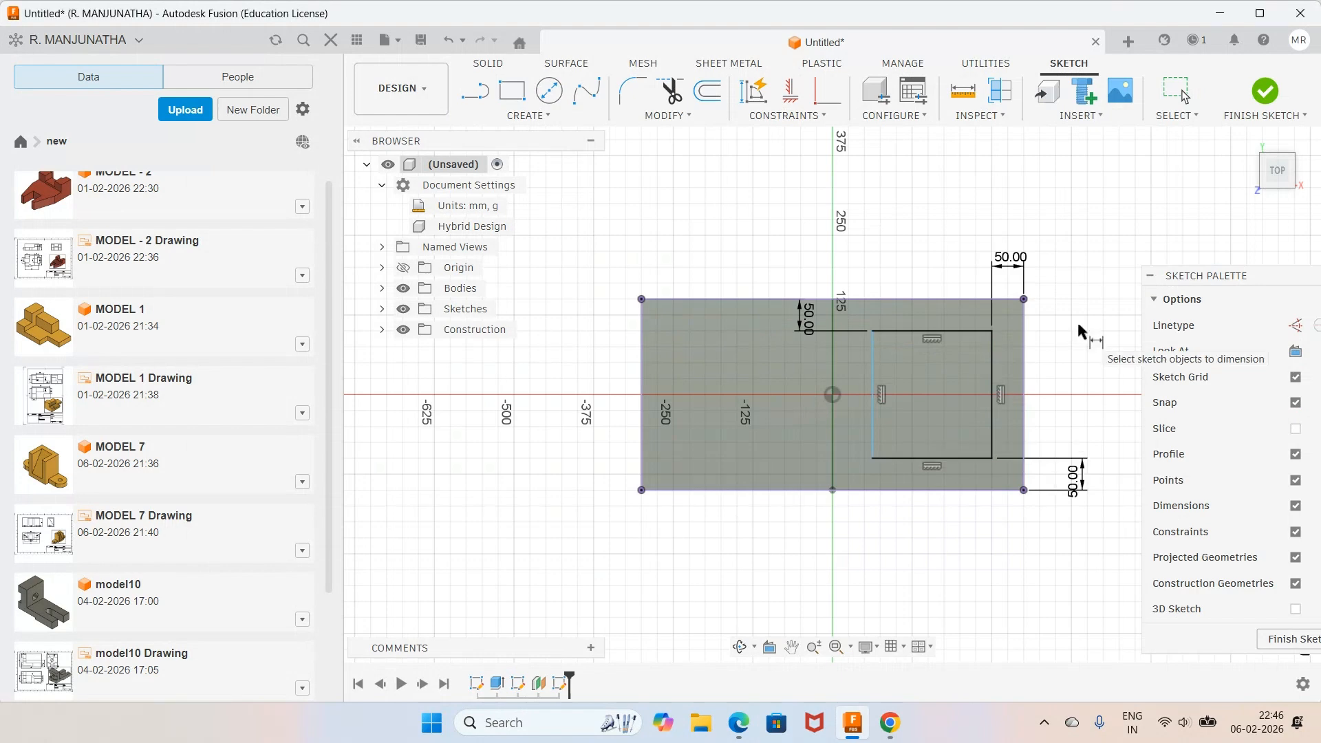
Dimension the rectangle's length along the block as 200 mm and finish the sketch
left_click(928, 460)
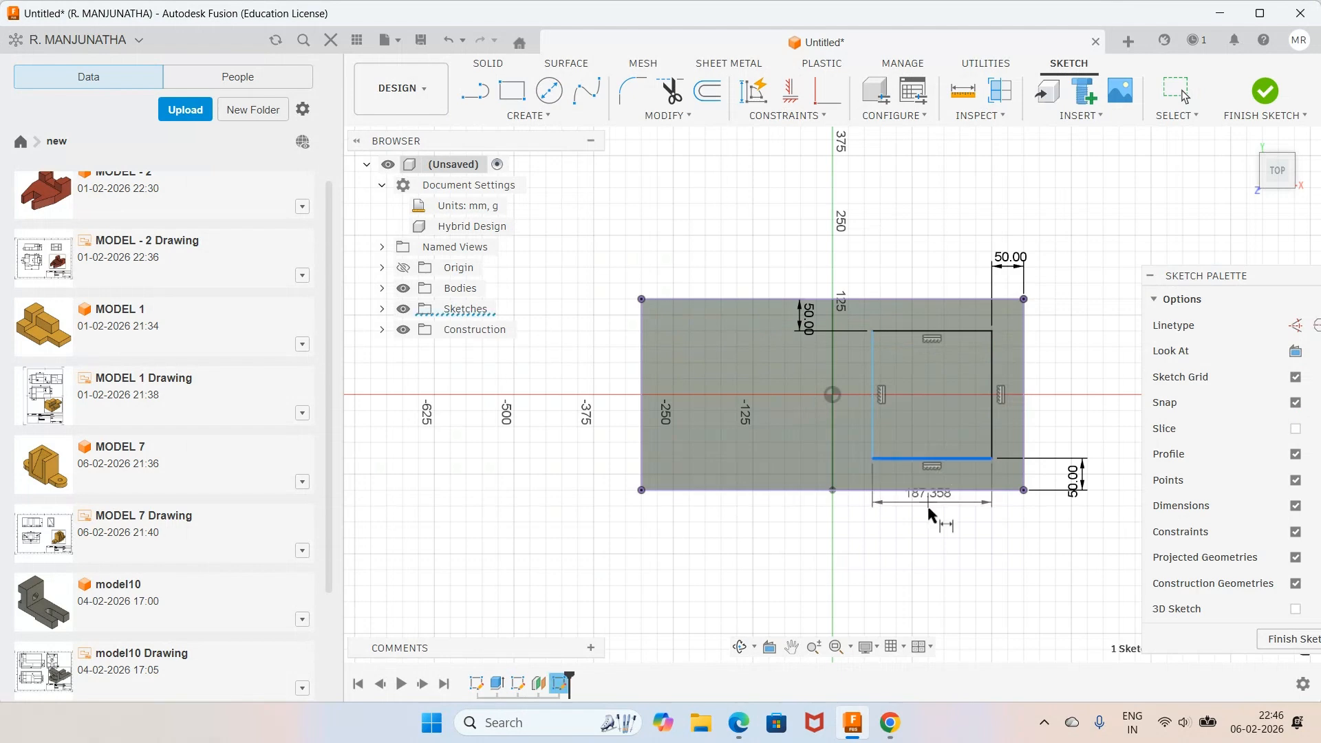
left_click(972, 548)
type("20")
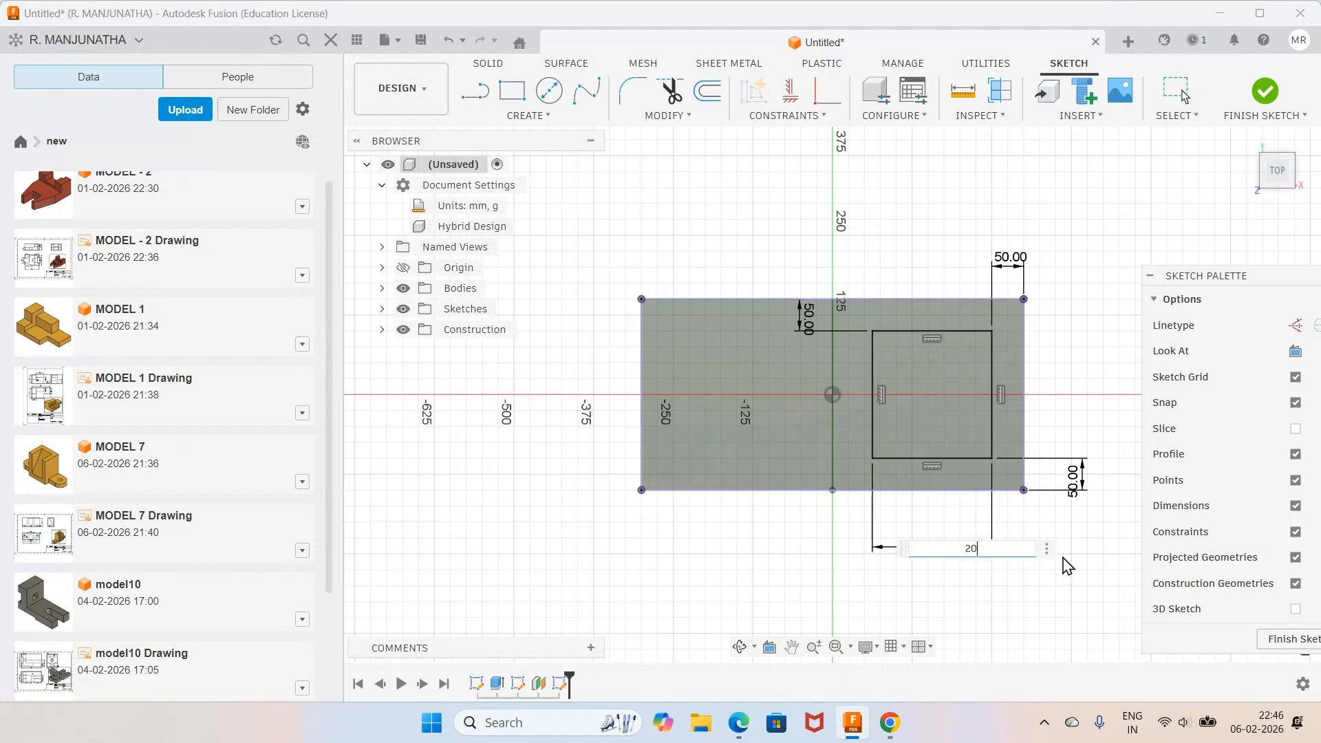
type("0")
key("Return")
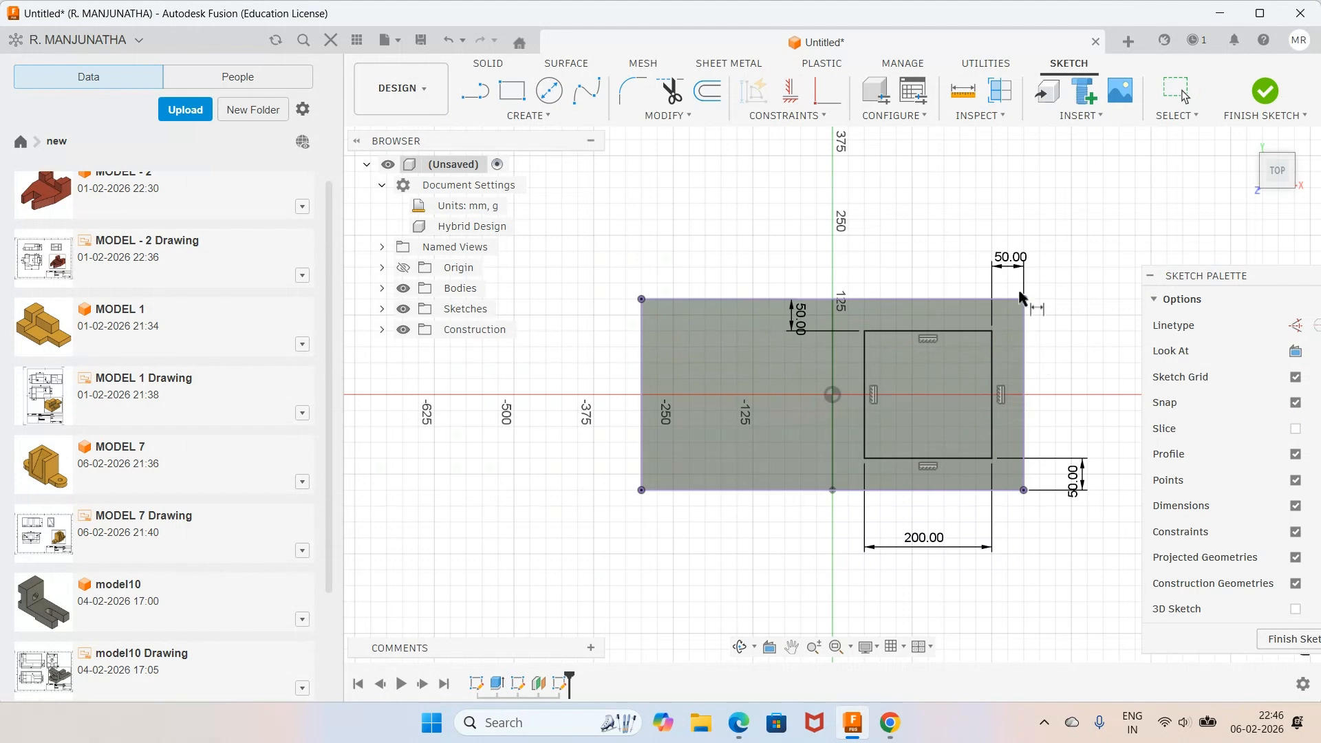
left_click(1265, 92)
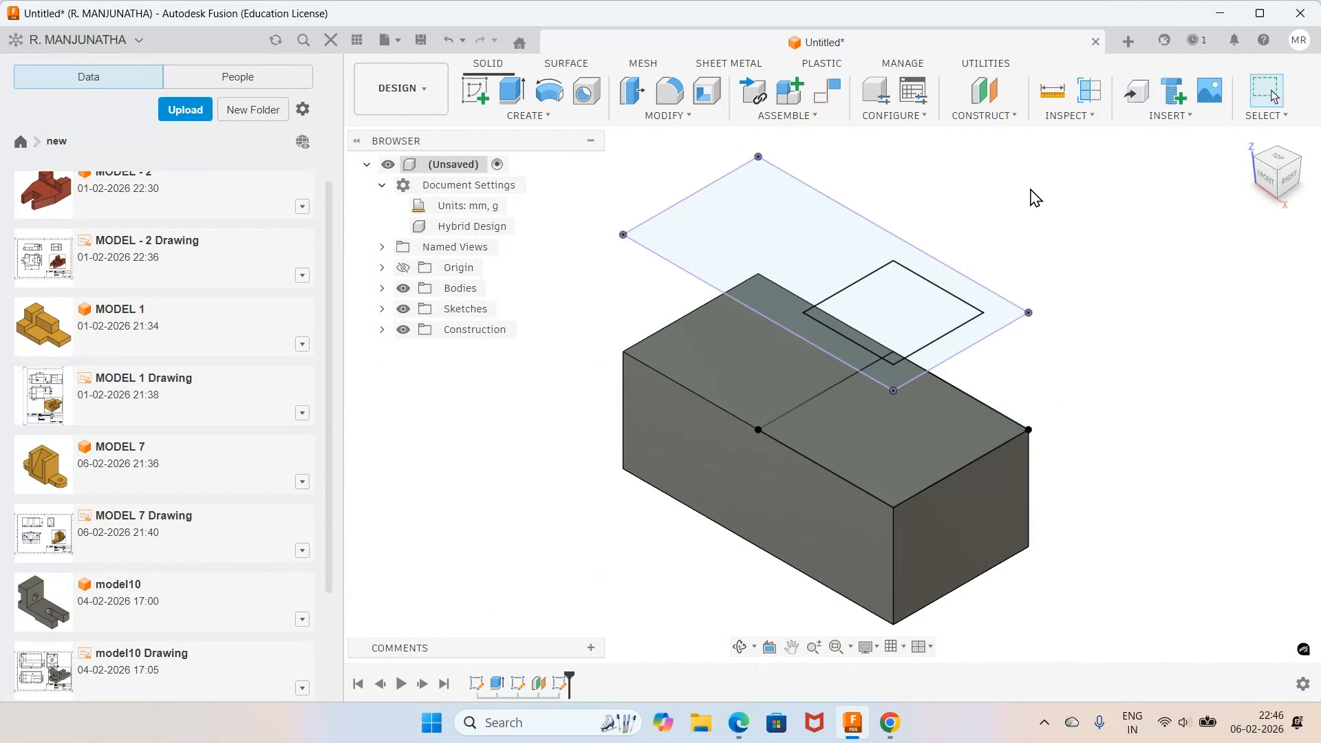
Loft from the square profile on the block's top to the small rectangle above it as a new body
left_click(538, 117)
left_click(513, 260)
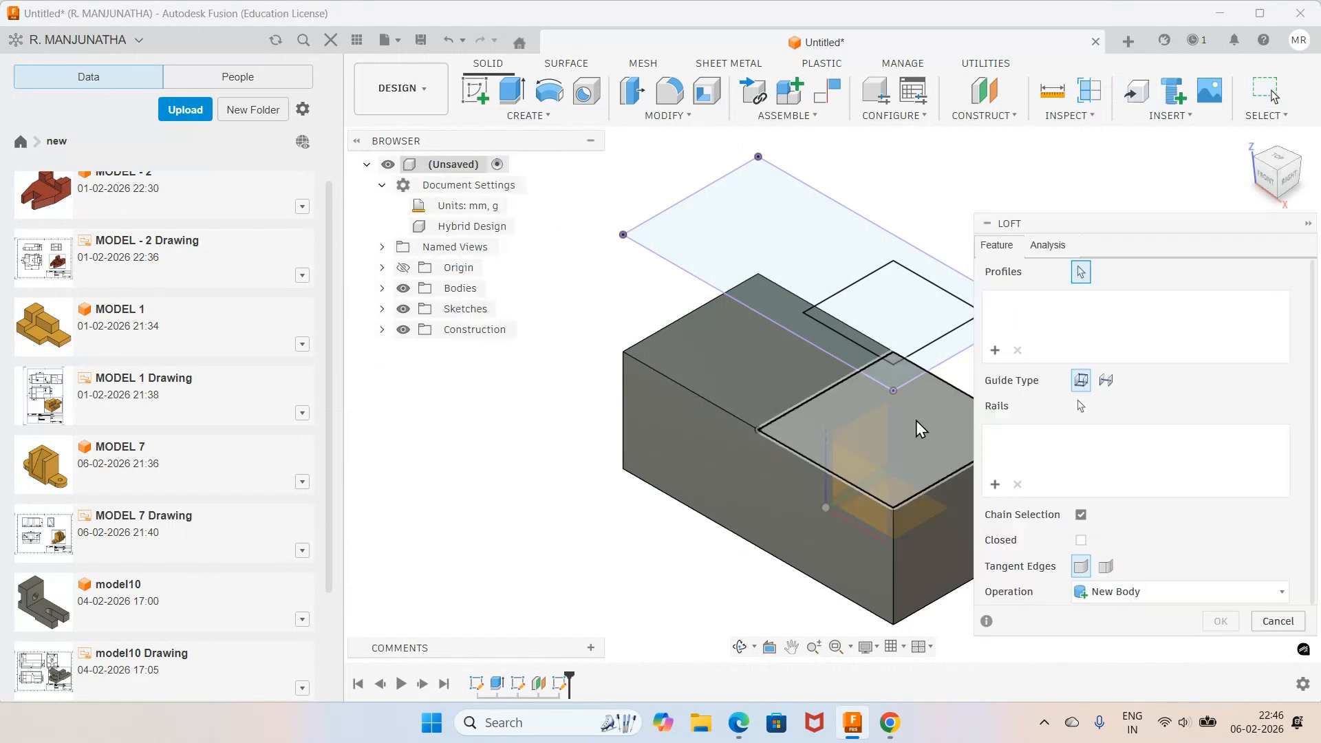
left_click(916, 420)
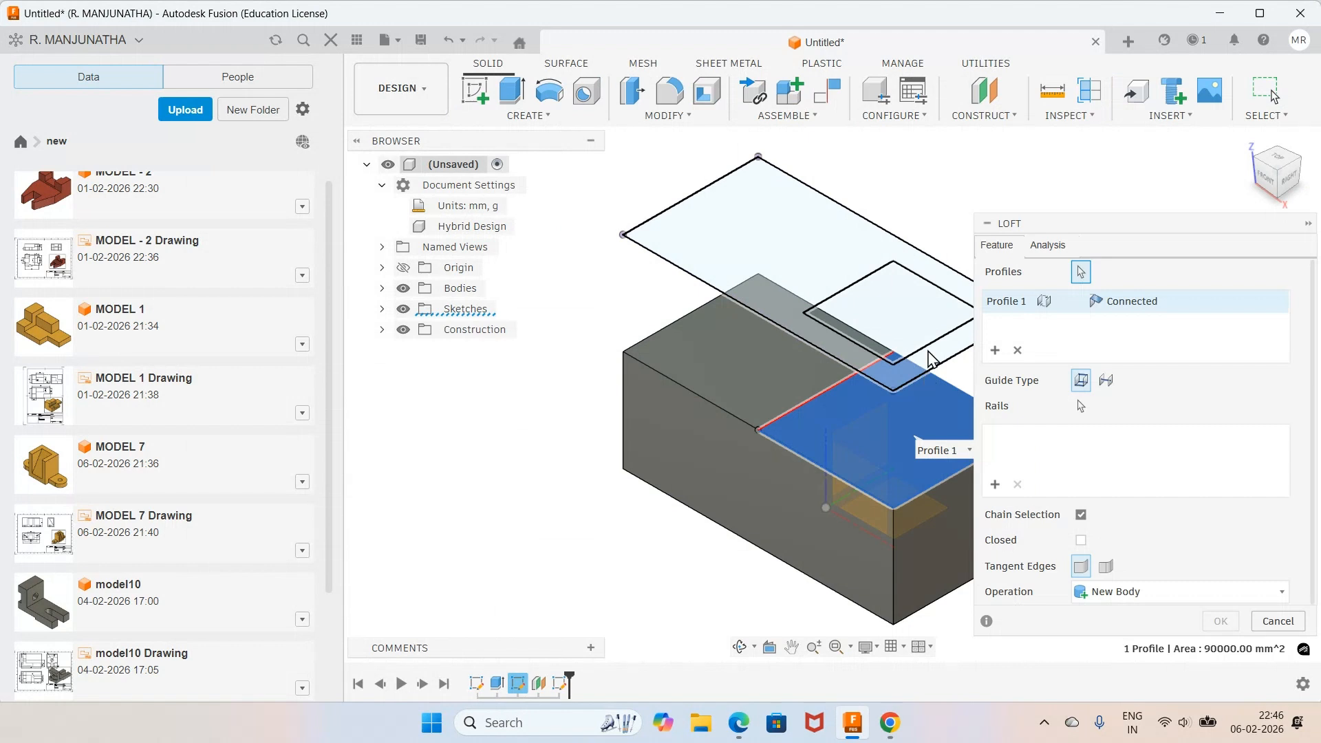
left_click(922, 358)
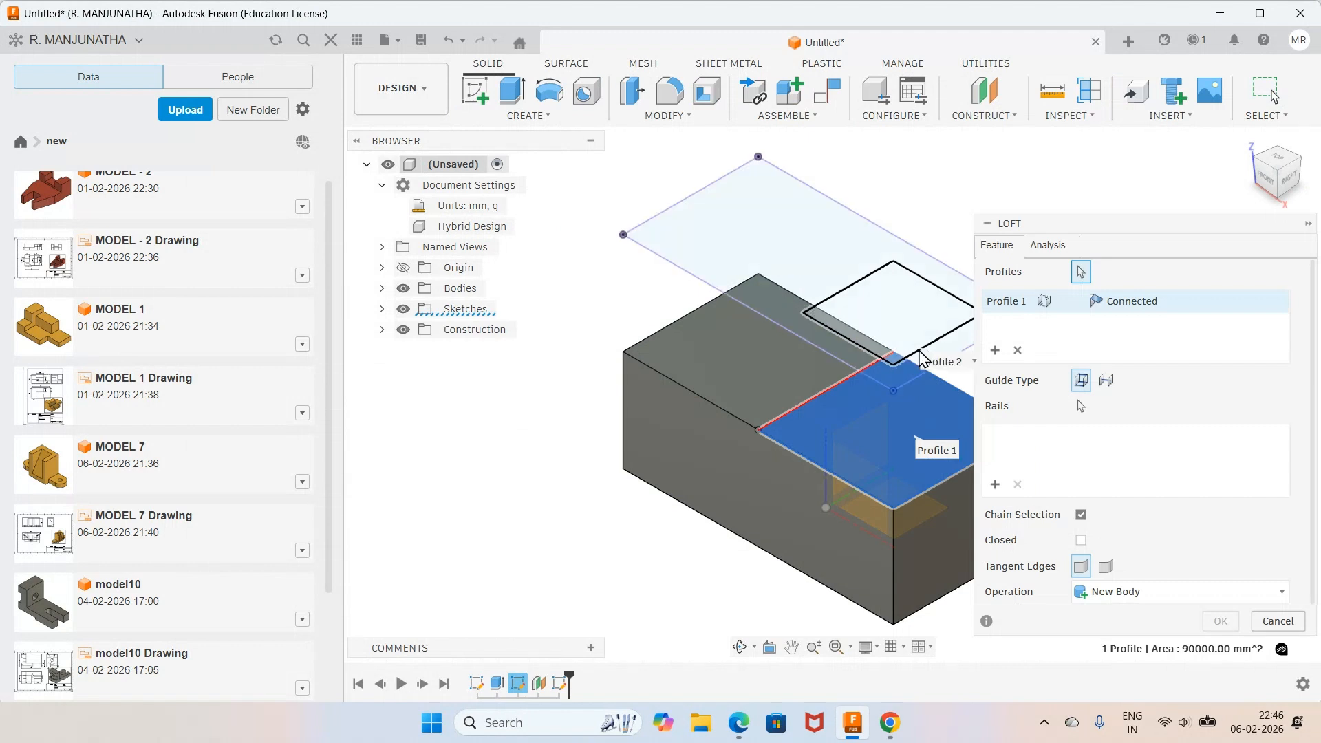
key("Return")
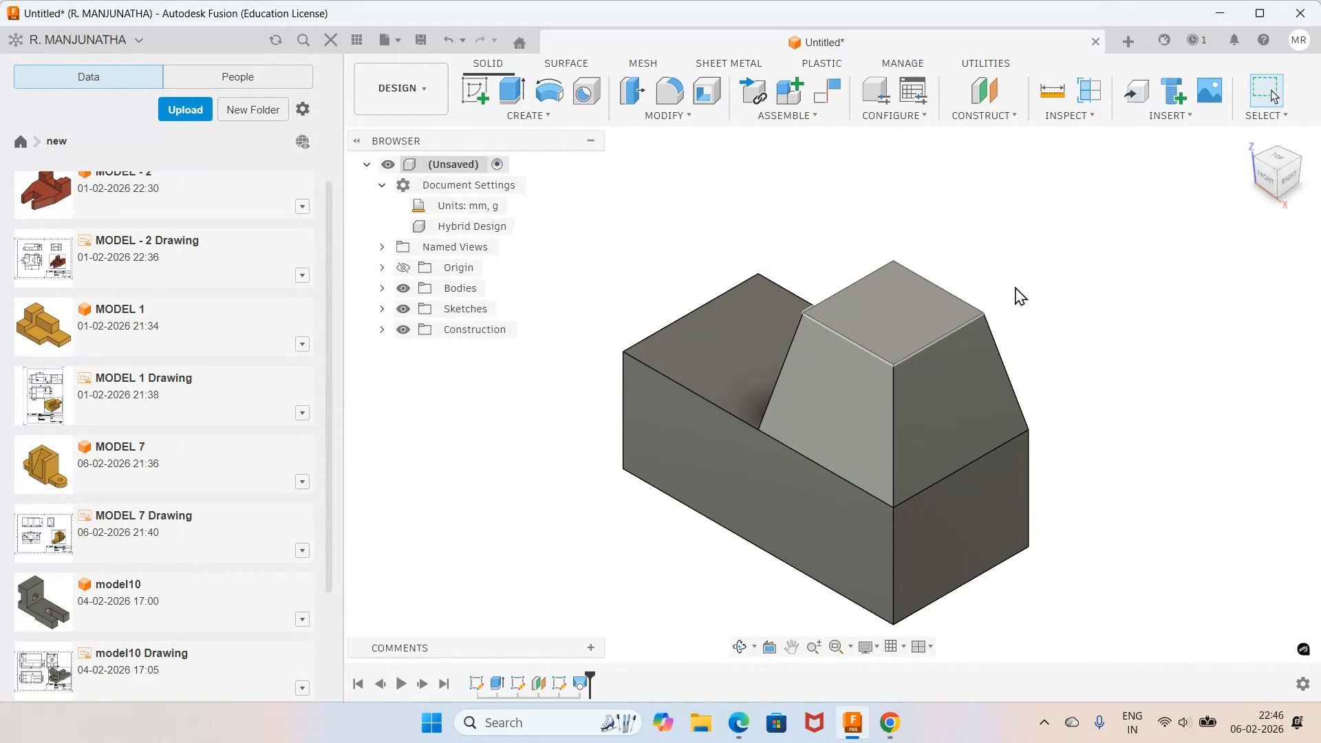
Check the workbook drawing, then place a hole on the tapered section's top face and set its diameter to 100 mm
left_click(739, 723)
left_click(860, 732)
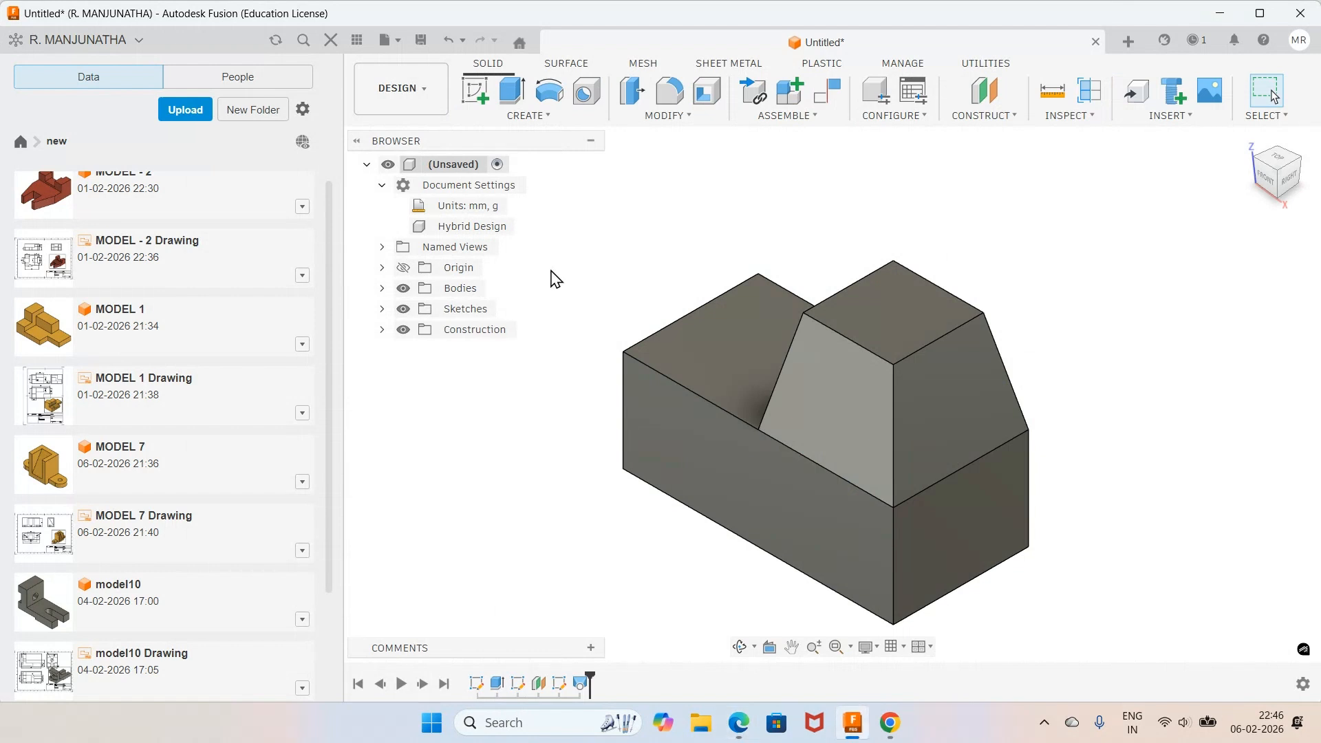
key("h")
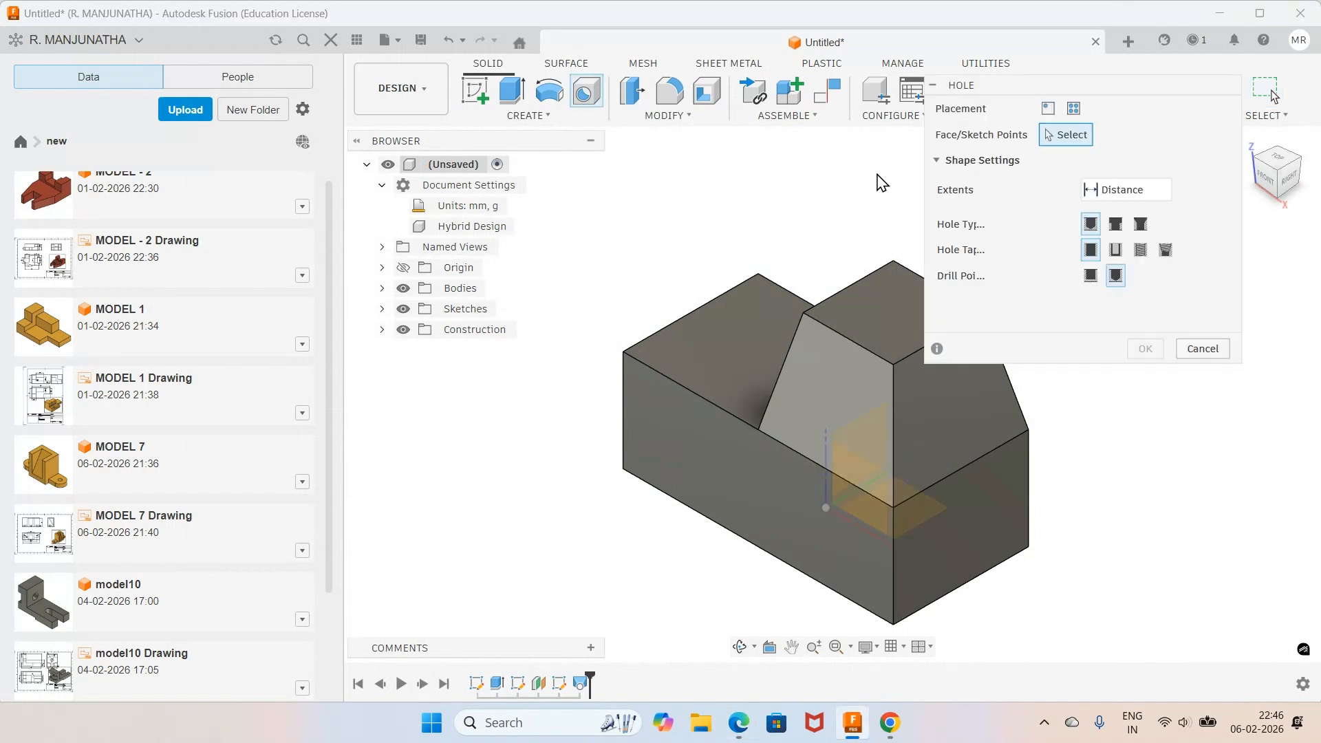
left_click(893, 304)
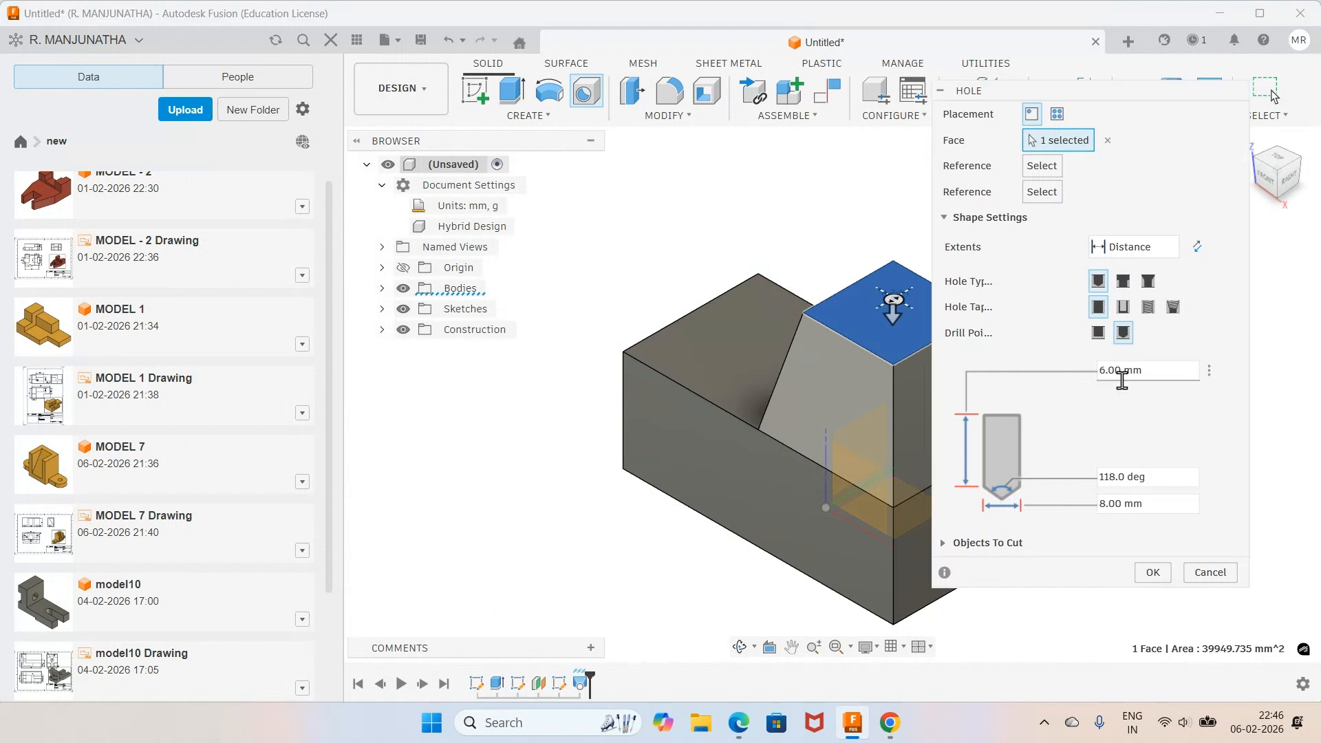
left_click(1129, 504)
type("100")
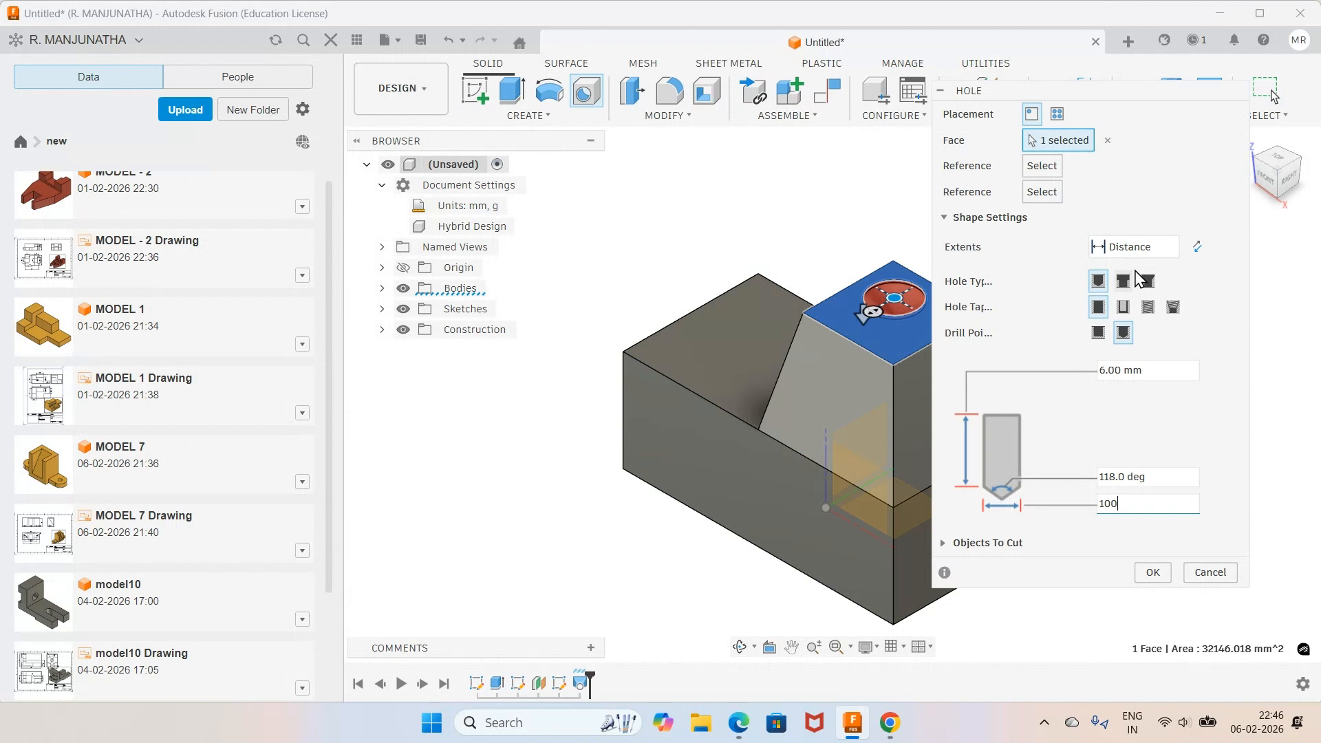
Keep the hole's extents as Distance, choose a flat drill point, and set the depth to 150 mm
left_click(1165, 252)
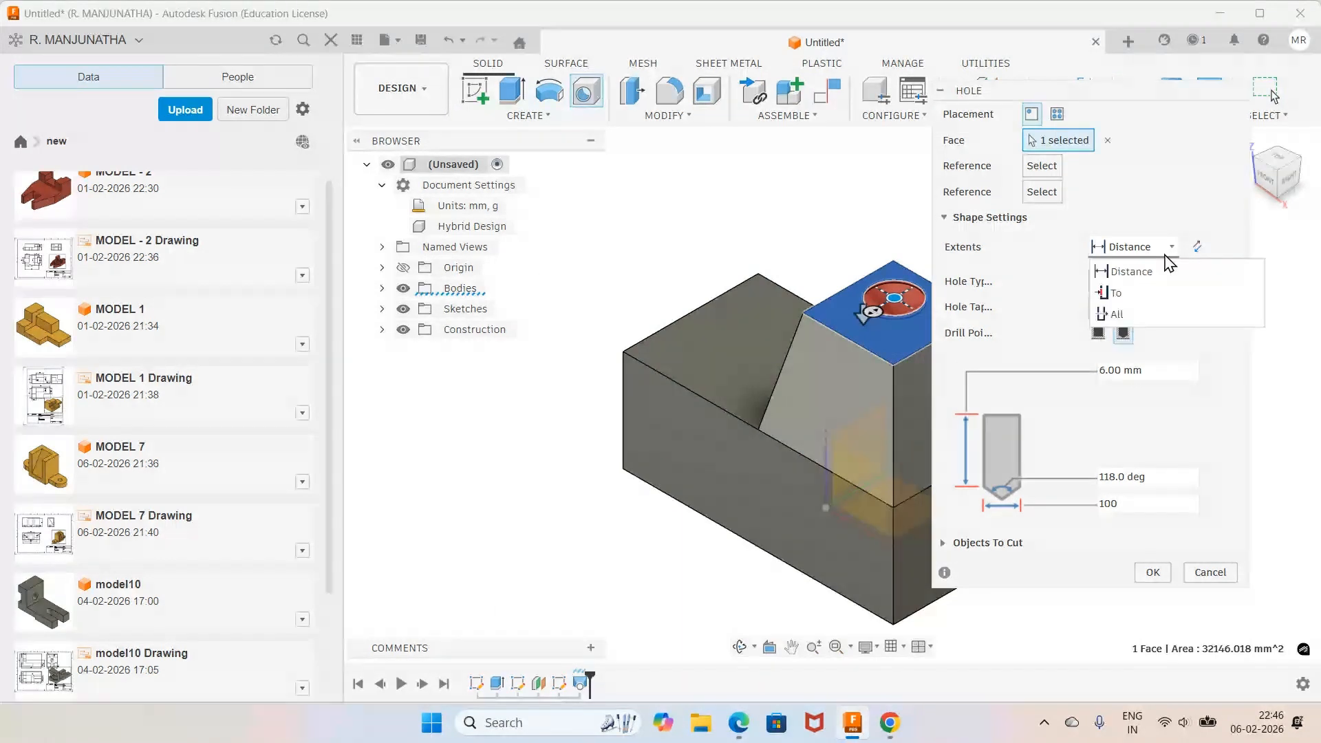
left_click(1132, 272)
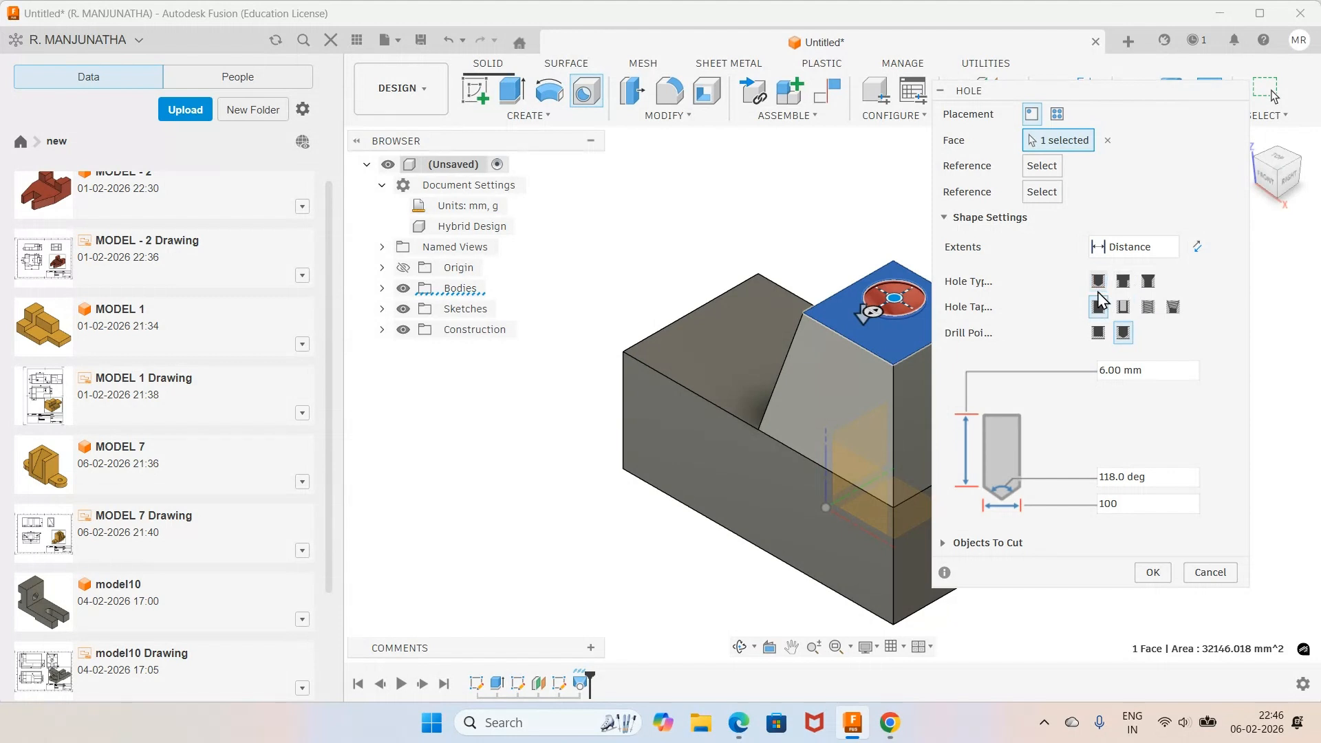
left_click(1098, 333)
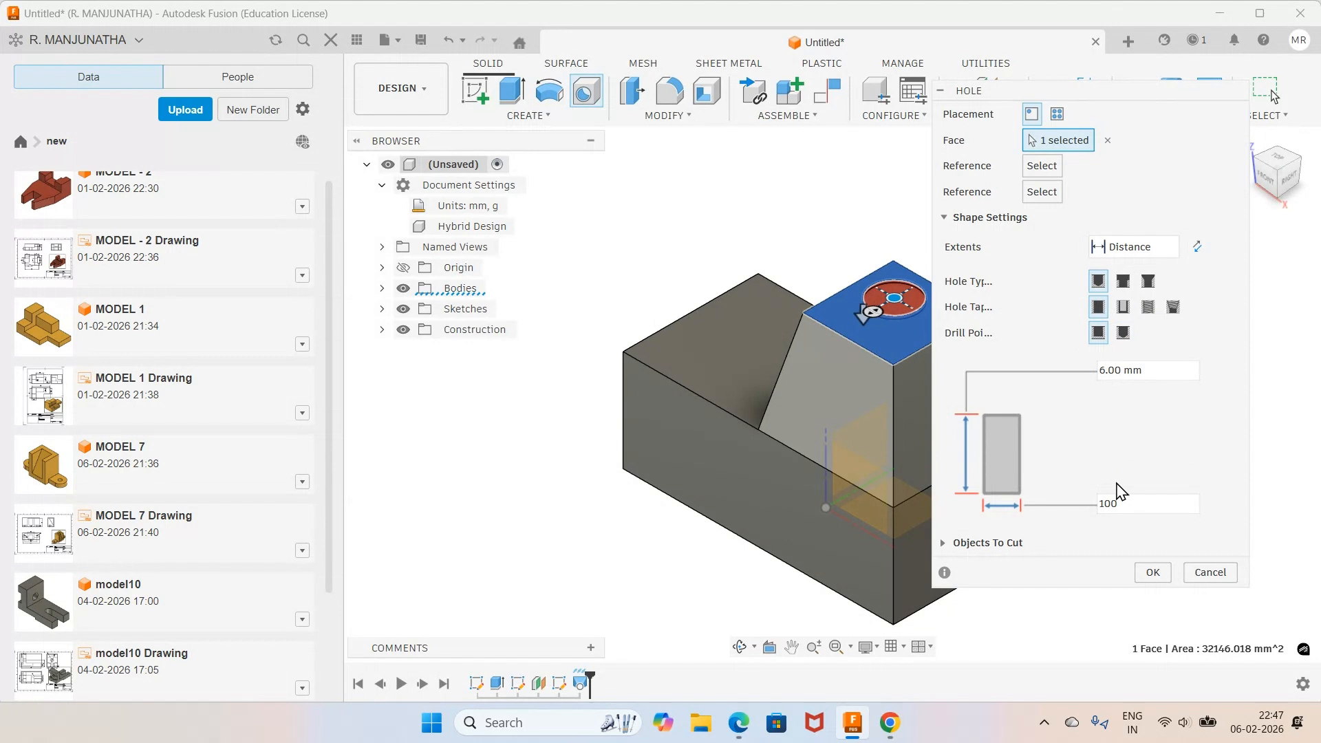
left_click_drag(1150, 372, 1042, 350)
type("15")
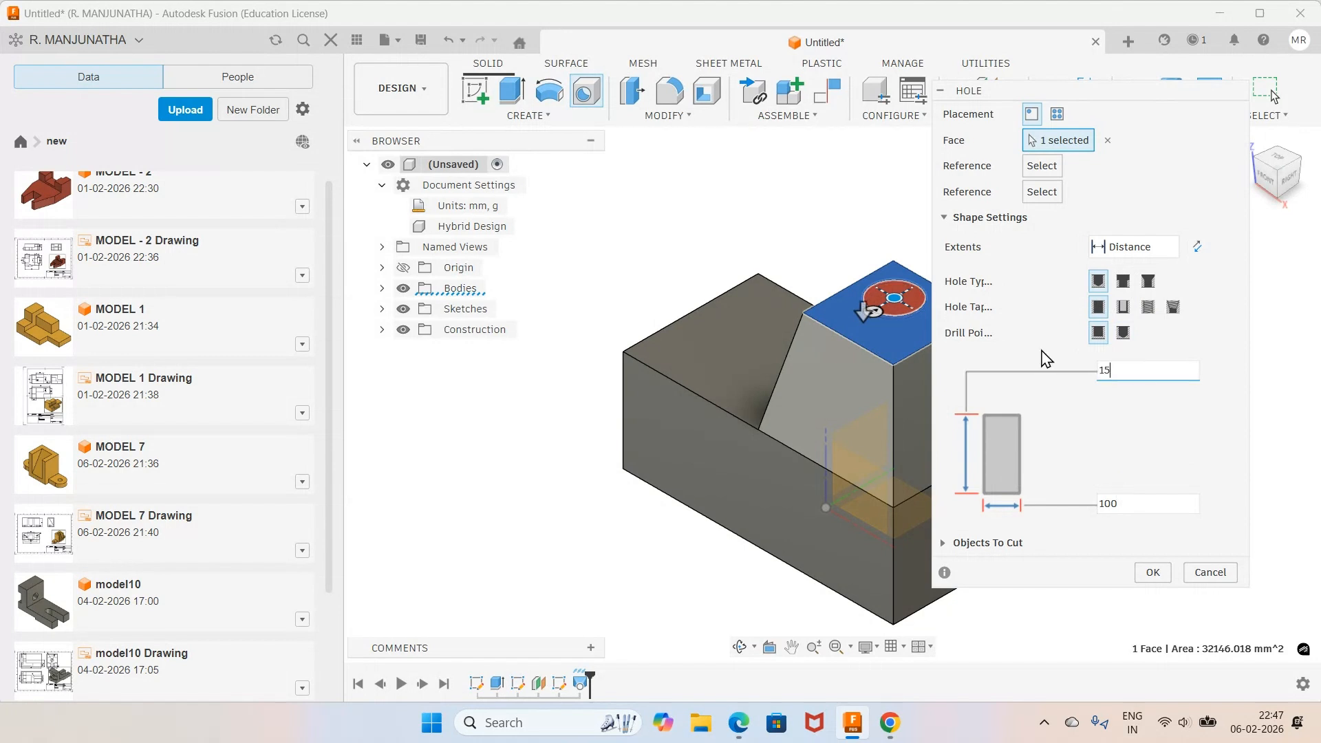
type("0")
Pick an edge of the tapered section's top face as the hole's first position reference and consult the workbook drawing
left_click(837, 307)
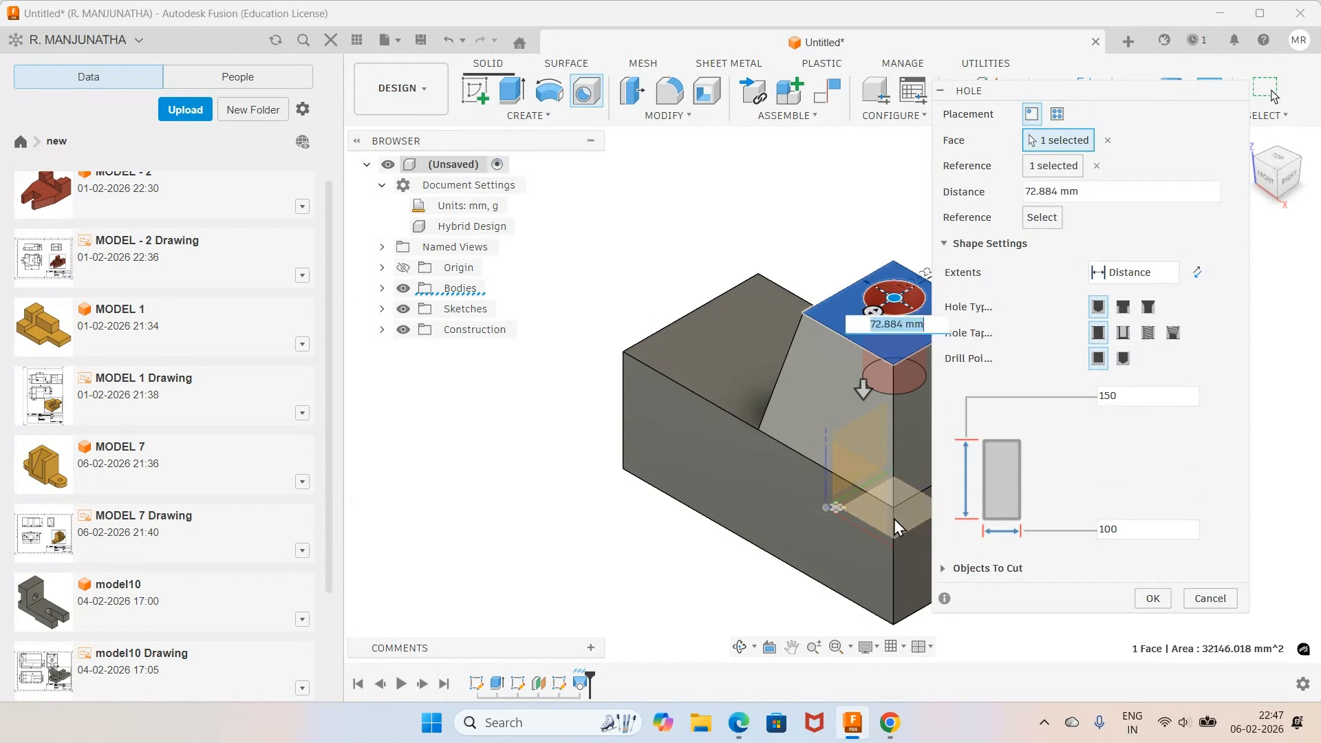
left_click(750, 731)
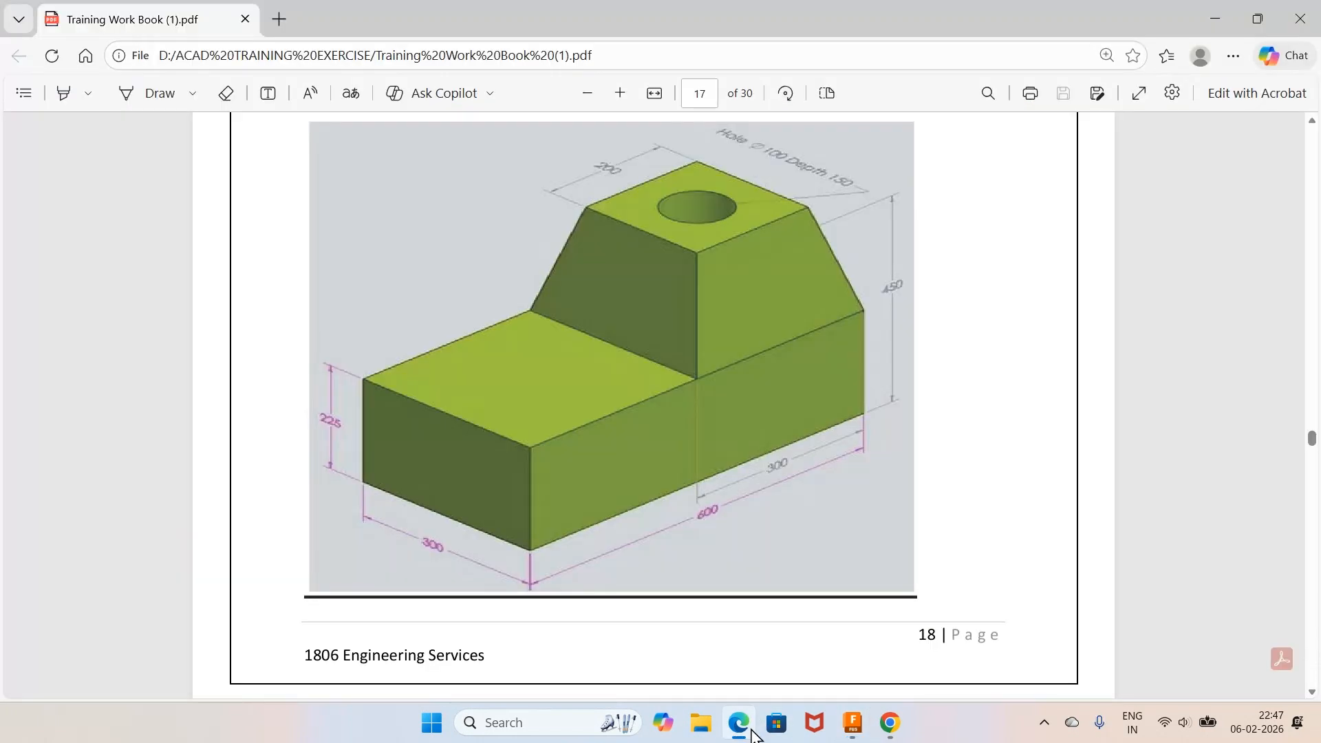